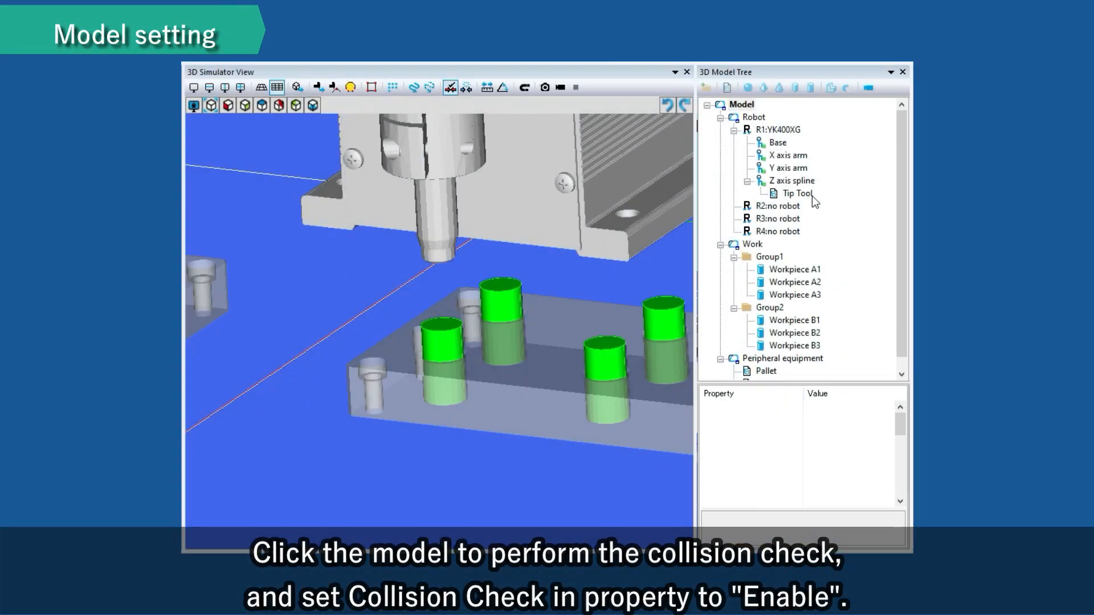
Inspect the Tip Tool's properties and set Workpiece B1's Collision Check to Disable
{"action": "left_click", "coordinate": [803, 194]}
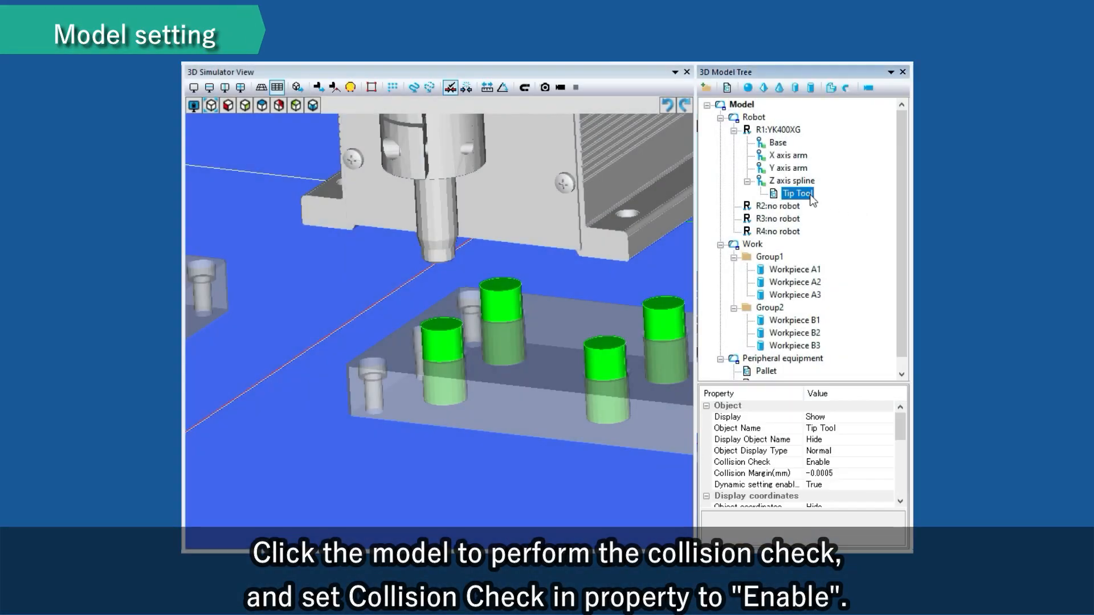
{"action": "left_click", "coordinate": [817, 321]}
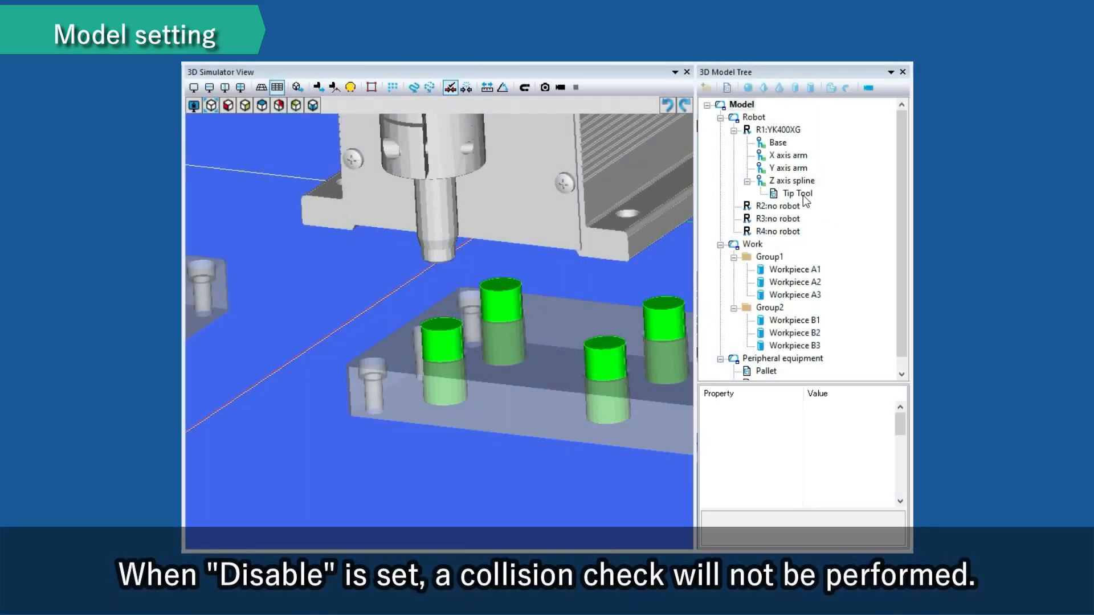
{"action": "left_click", "coordinate": [800, 195]}
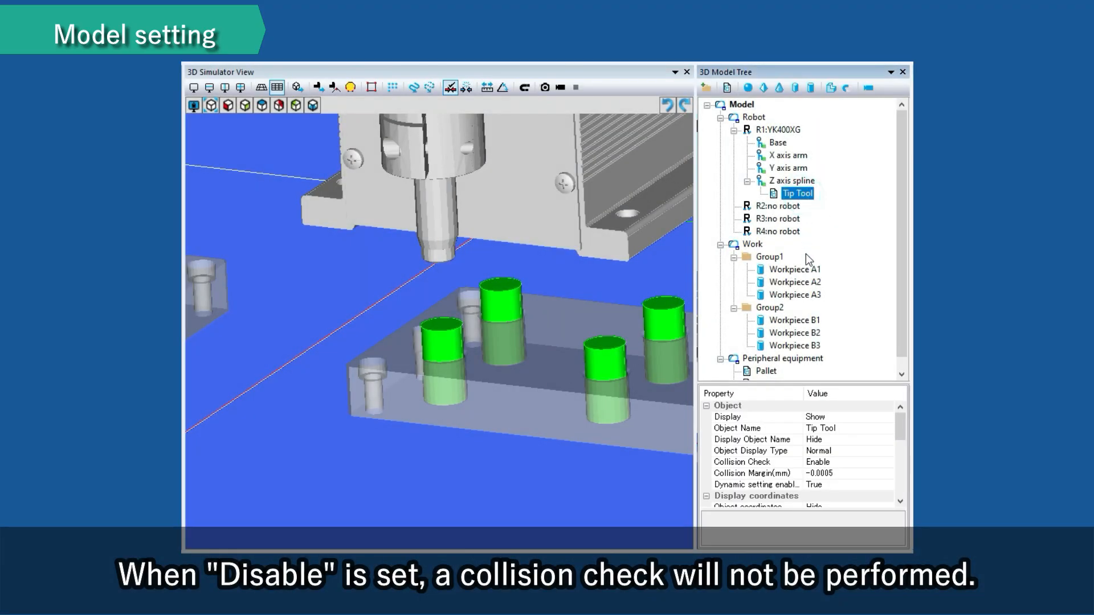
{"action": "left_click", "coordinate": [815, 320]}
{"action": "left_click", "coordinate": [880, 462]}
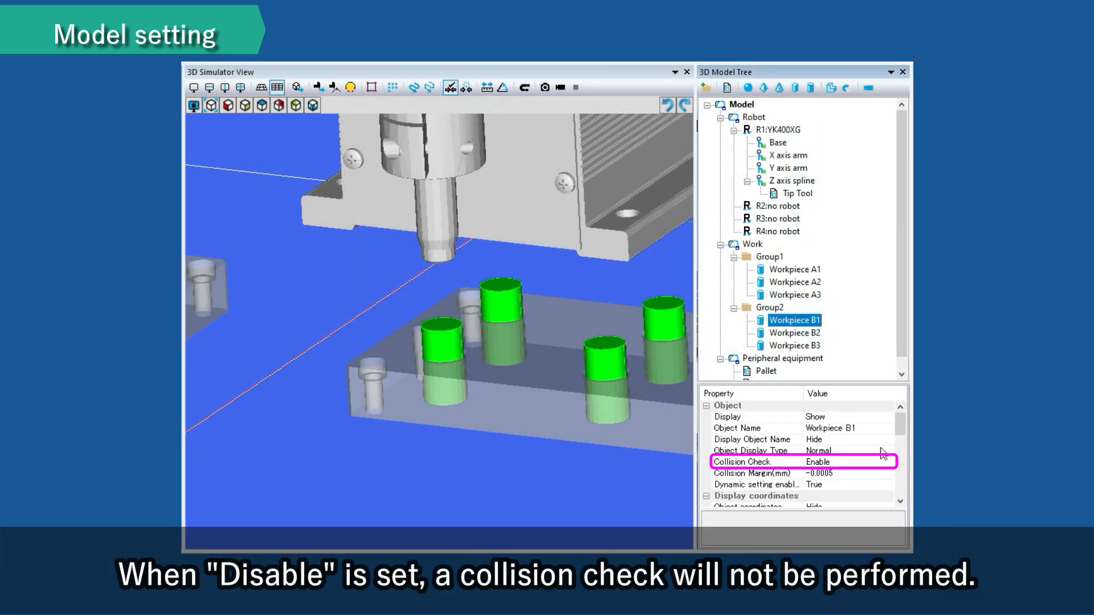
{"action": "left_click", "coordinate": [889, 463]}
{"action": "left_click", "coordinate": [886, 484]}
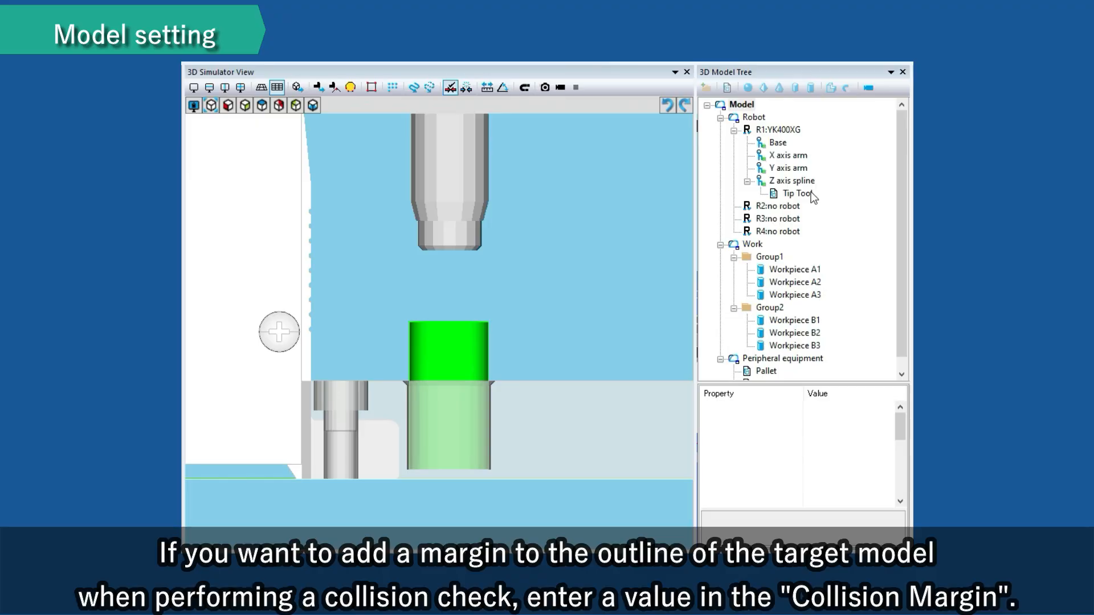
Set the Collision Margin of Workpiece B1 in Group2 to 5 mm
{"action": "left_click", "coordinate": [812, 195]}
{"action": "left_click", "coordinate": [818, 322]}
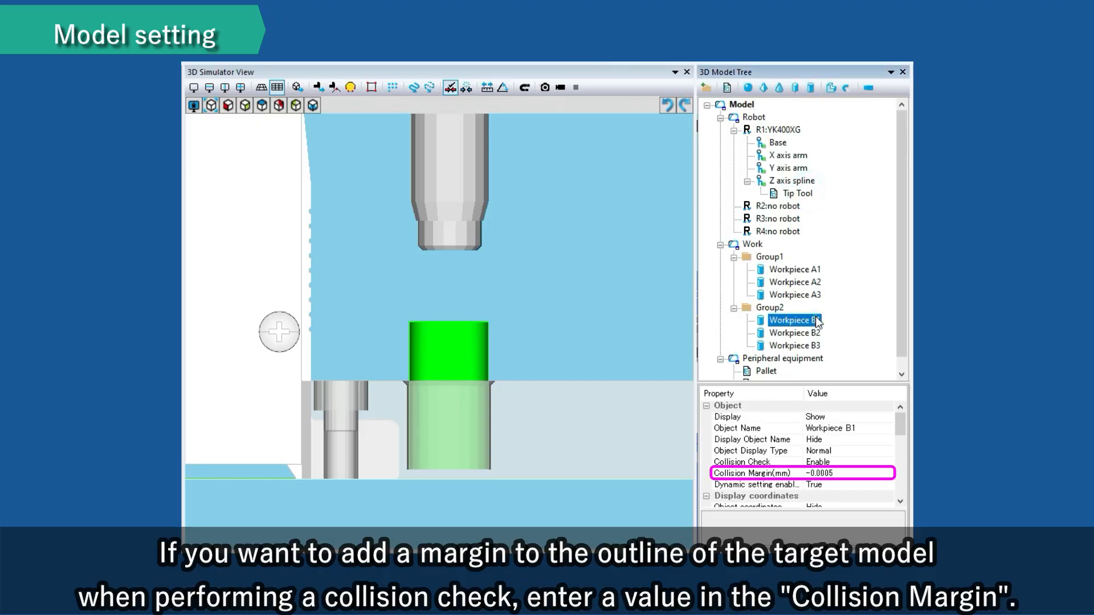
{"action": "left_click", "coordinate": [820, 473]}
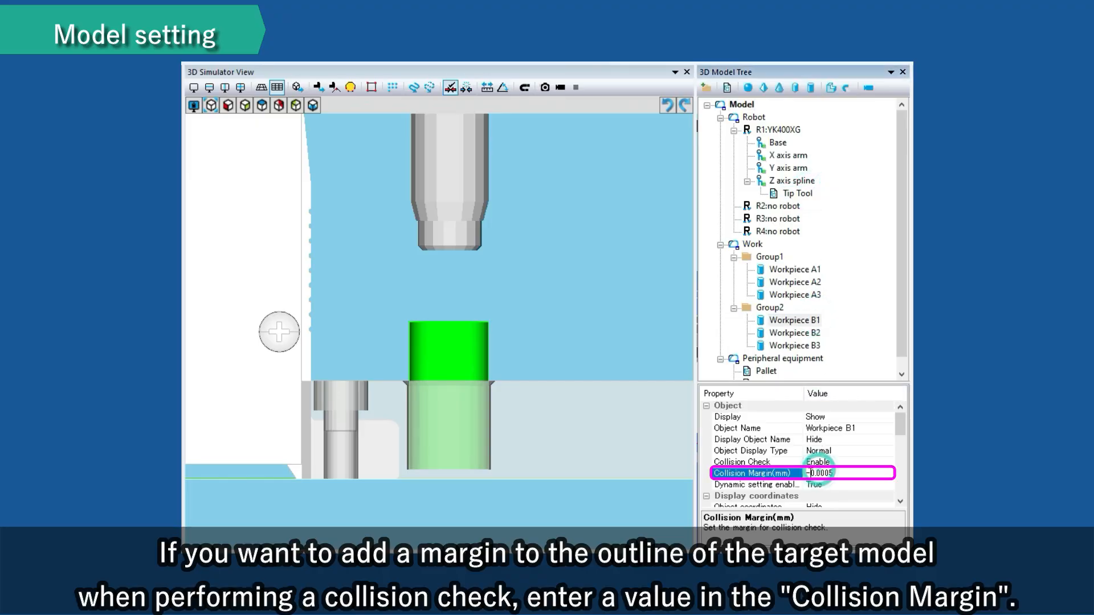
{"action": "left_click_drag", "start_coordinate": [806, 474], "coordinate": [840, 474]}
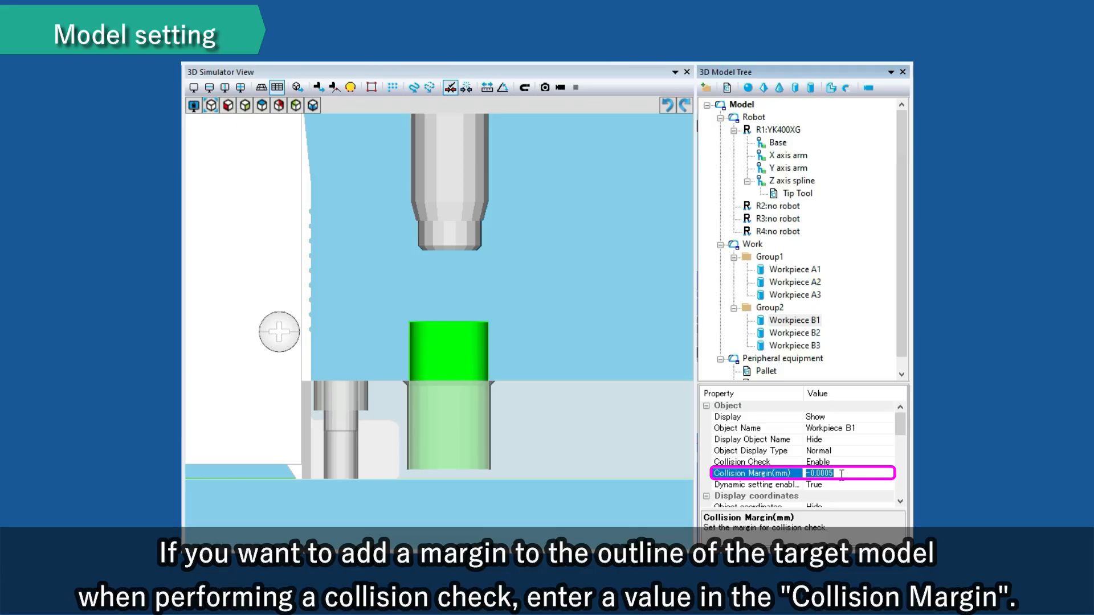
{"action": "type", "text": "5"}
{"action": "key", "text": "Return"}
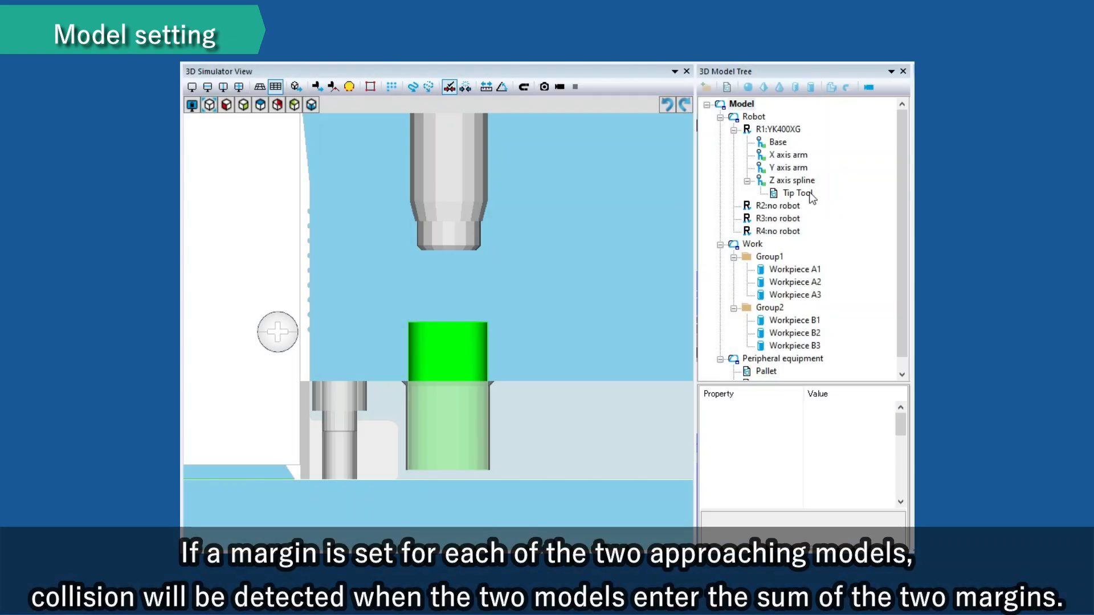
Set the Collision Margin of the Tip Tool under Z axis spline to 5 mm and close the collision notification
{"action": "left_click", "coordinate": [798, 193]}
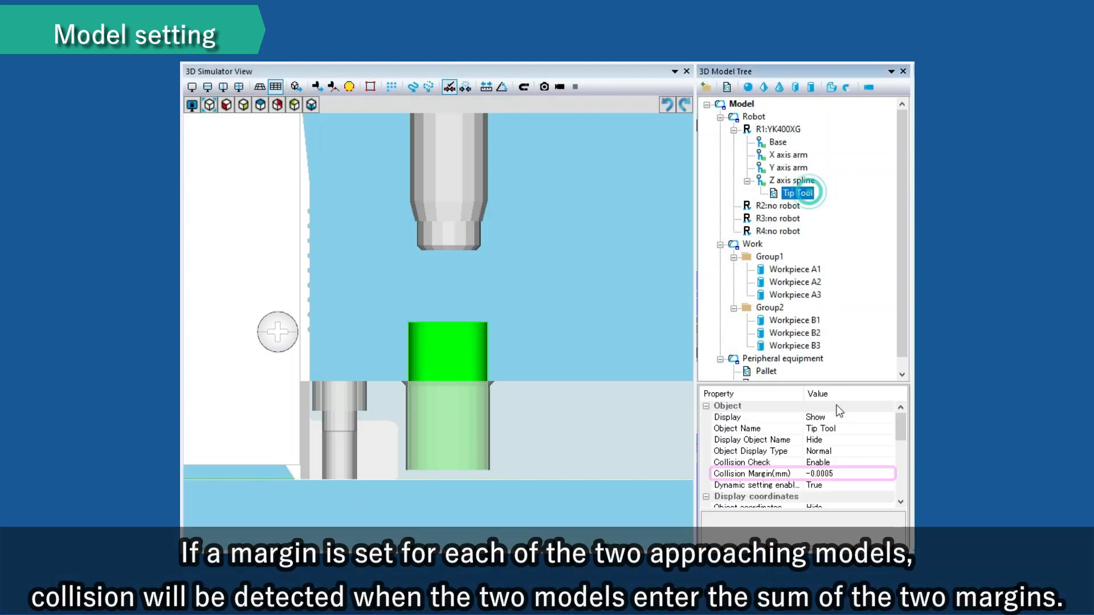
{"action": "left_click", "coordinate": [808, 474]}
{"action": "left_click_drag", "start_coordinate": [807, 474], "coordinate": [840, 475]}
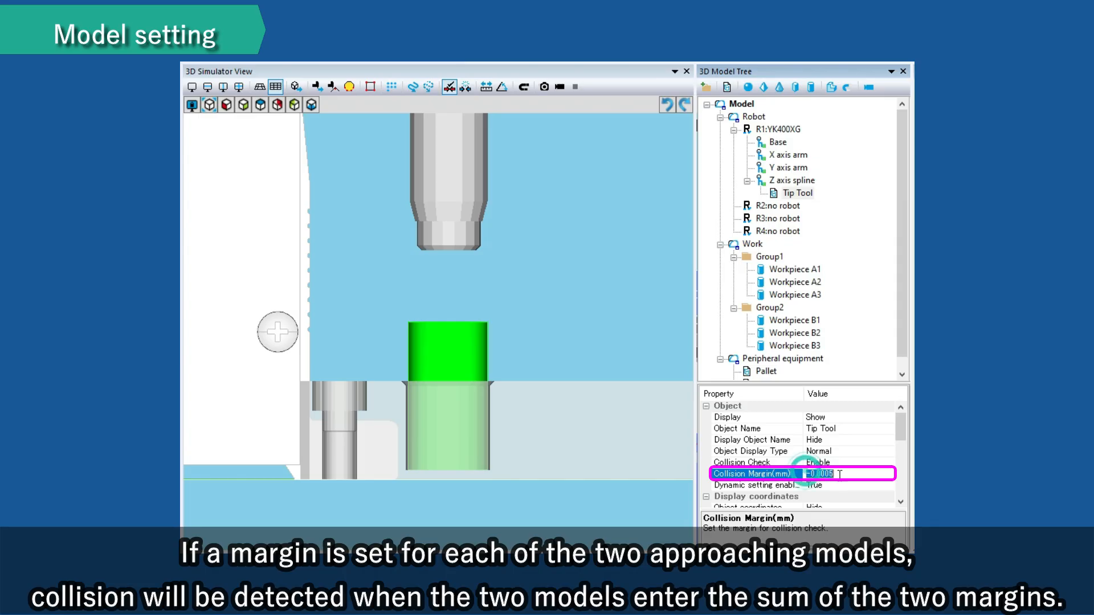
{"action": "type", "text": "5"}
{"action": "key", "text": "Return"}
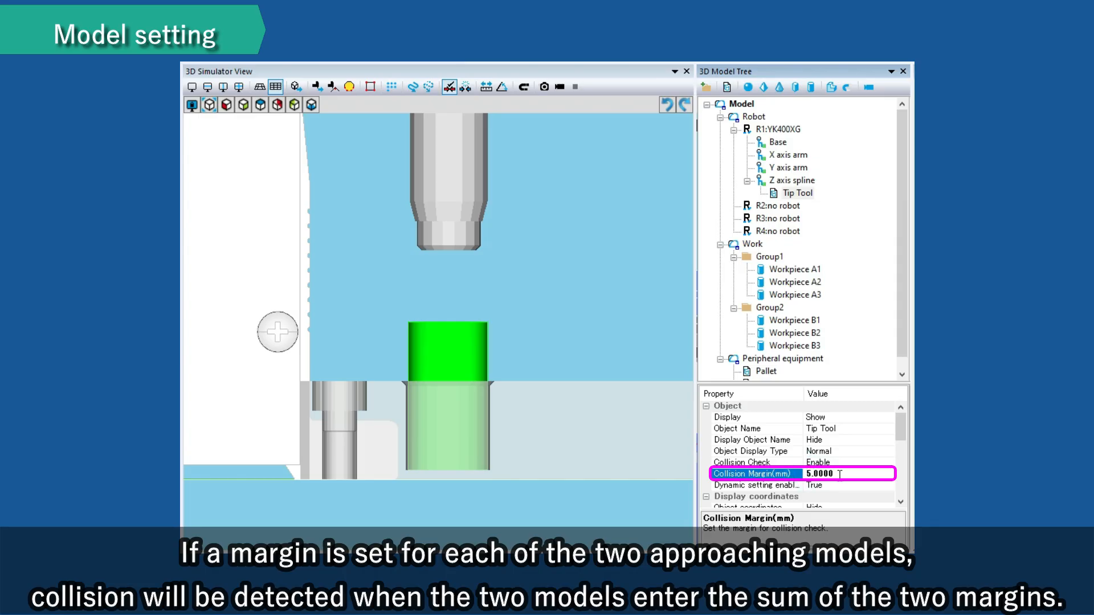
{"action": "left_click", "coordinate": [816, 321]}
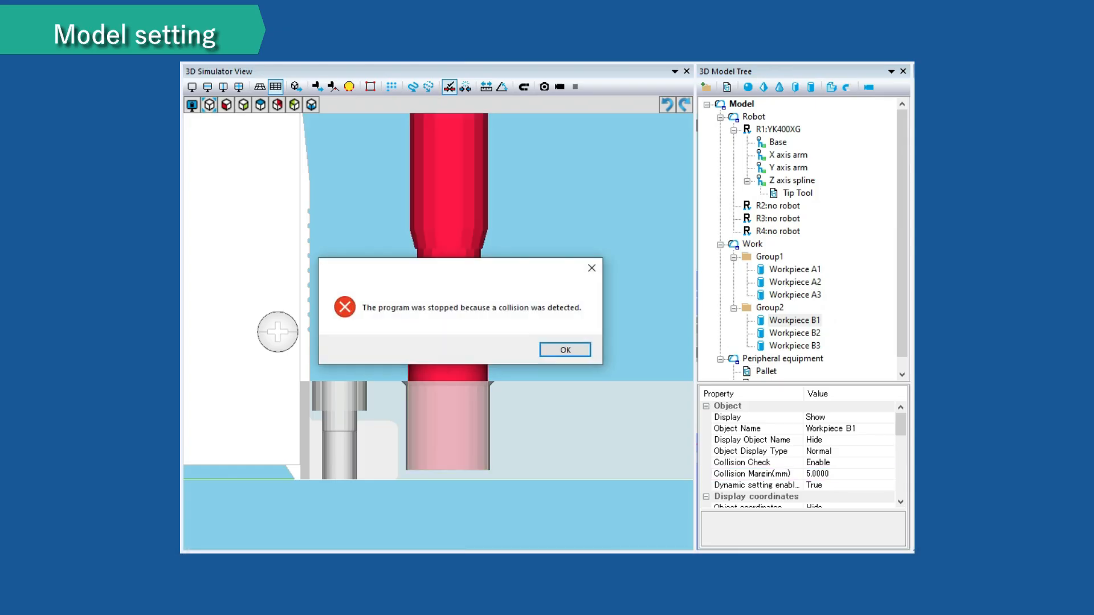
{"action": "left_click", "coordinate": [565, 349]}
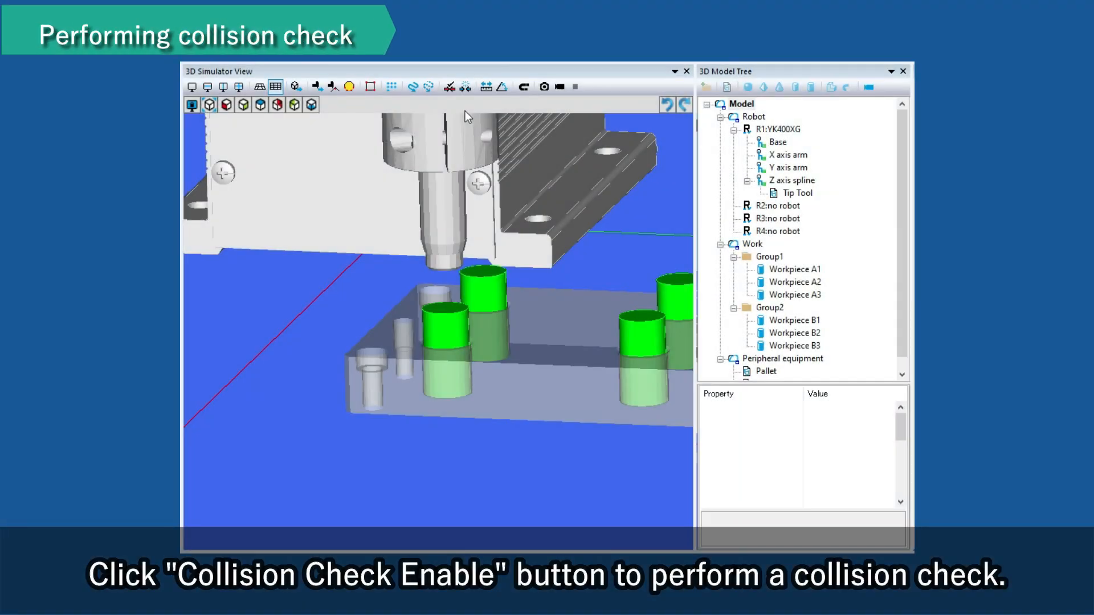
Turn on Collision Check Enable in the 3D simulator
{"action": "left_click", "coordinate": [450, 88]}
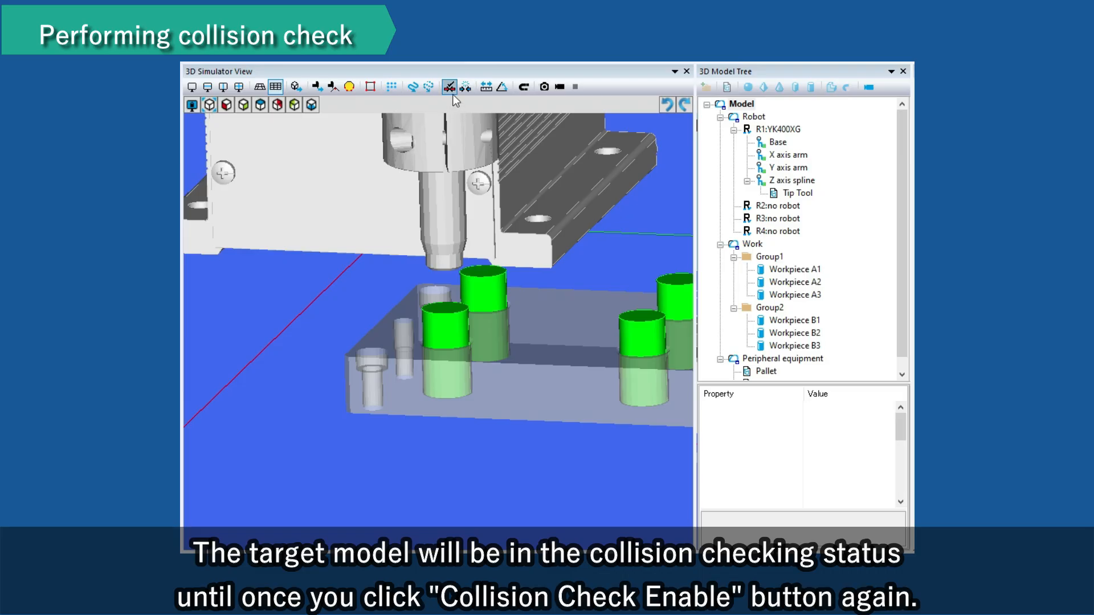
{"action": "left_click", "coordinate": [451, 90]}
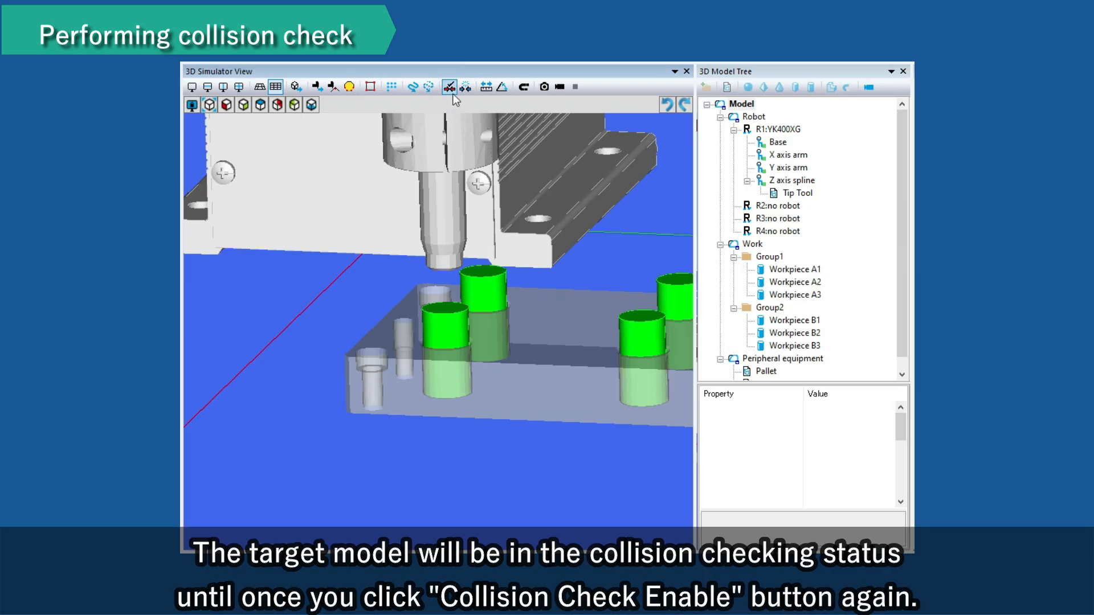
{"action": "left_click", "coordinate": [450, 88]}
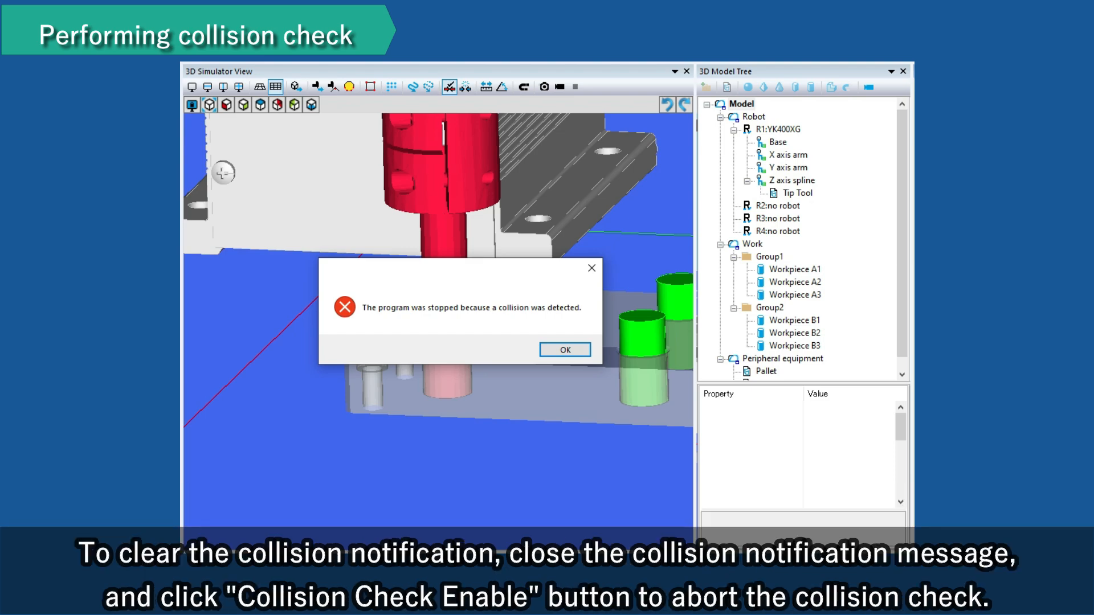
Close the collision notification, then abort the collision check and clear the collision warning
{"action": "left_click", "coordinate": [584, 347]}
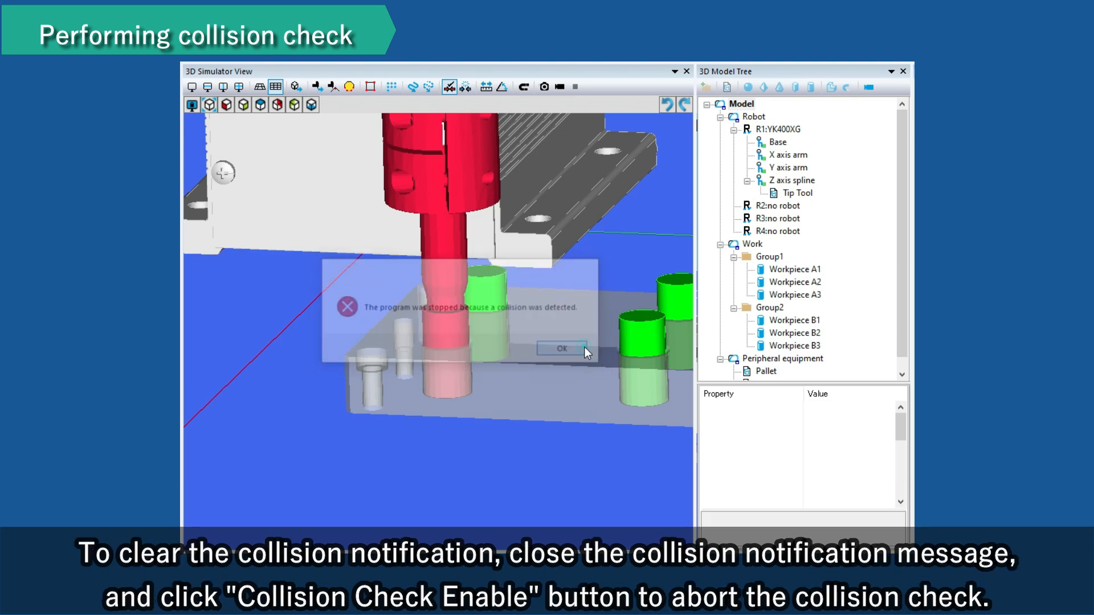
{"action": "left_click", "coordinate": [450, 91]}
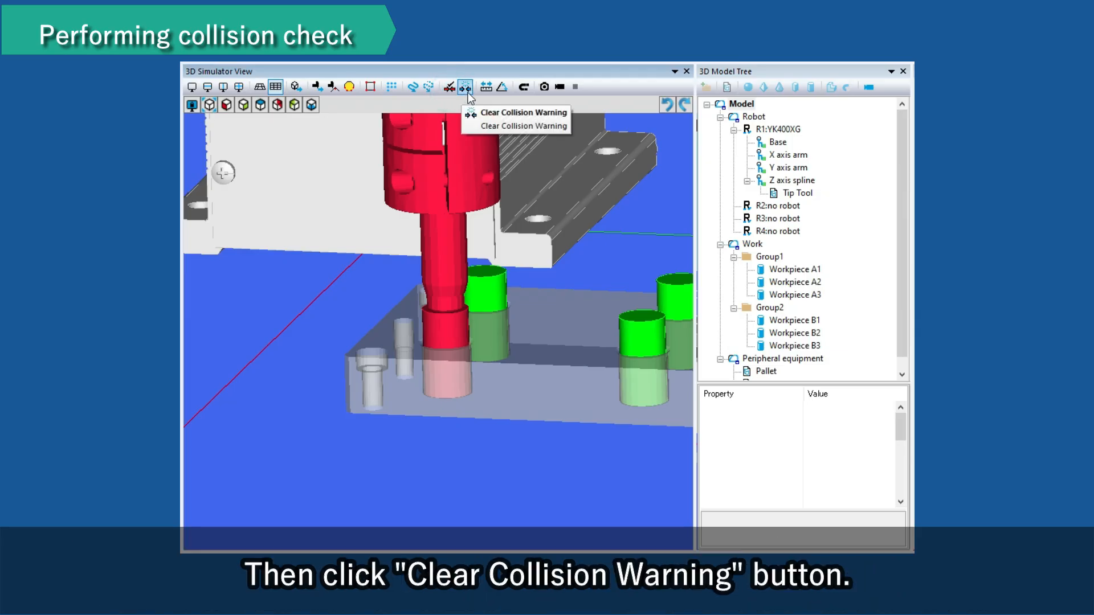
{"action": "left_click", "coordinate": [467, 92]}
{"action": "left_click", "coordinate": [466, 90]}
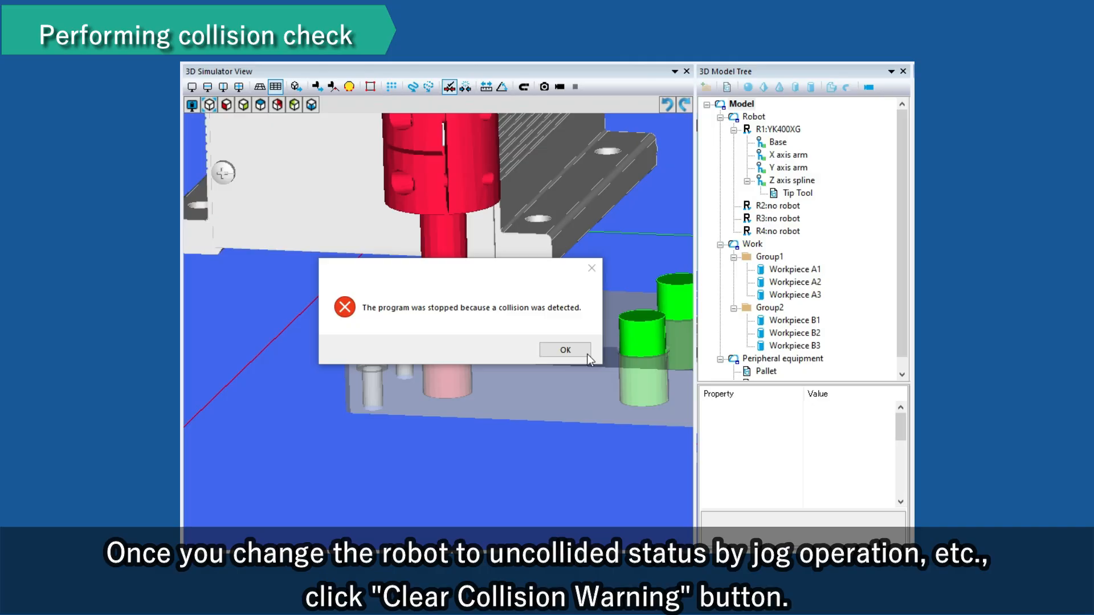
Dismiss the collision notifications and use Clear Collision Warning while leaving the collision check enabled
{"action": "left_click", "coordinate": [585, 354]}
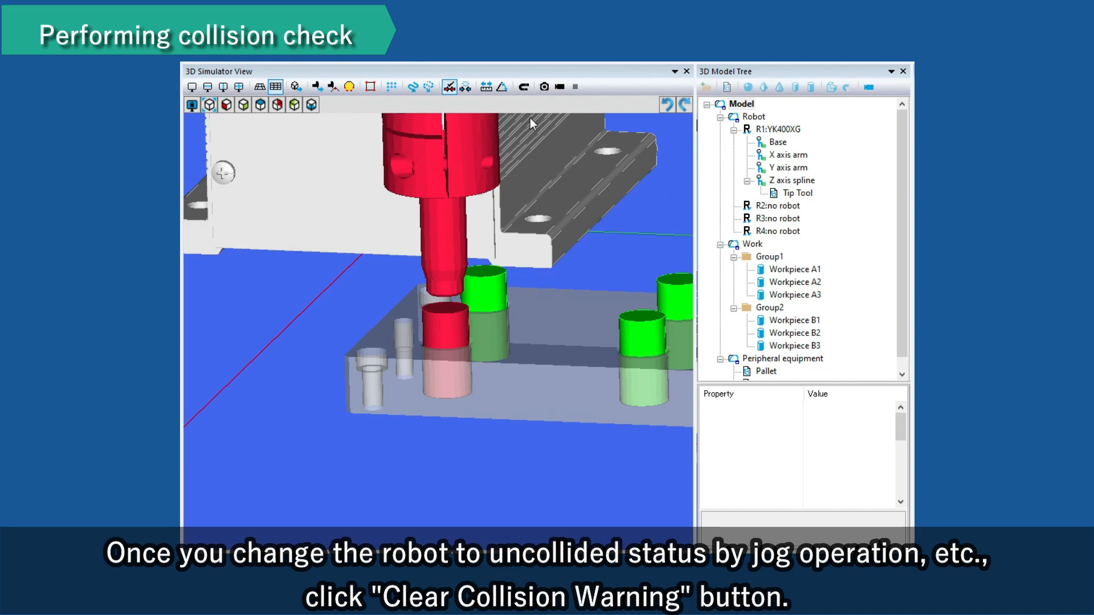
{"action": "left_click", "coordinate": [465, 88]}
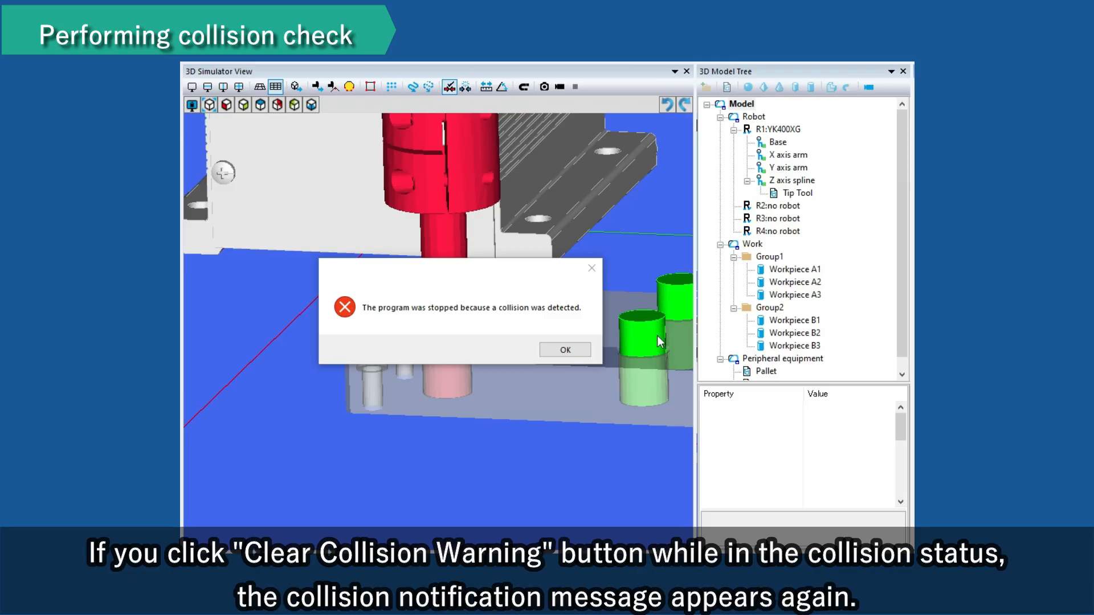
{"action": "left_click", "coordinate": [587, 349]}
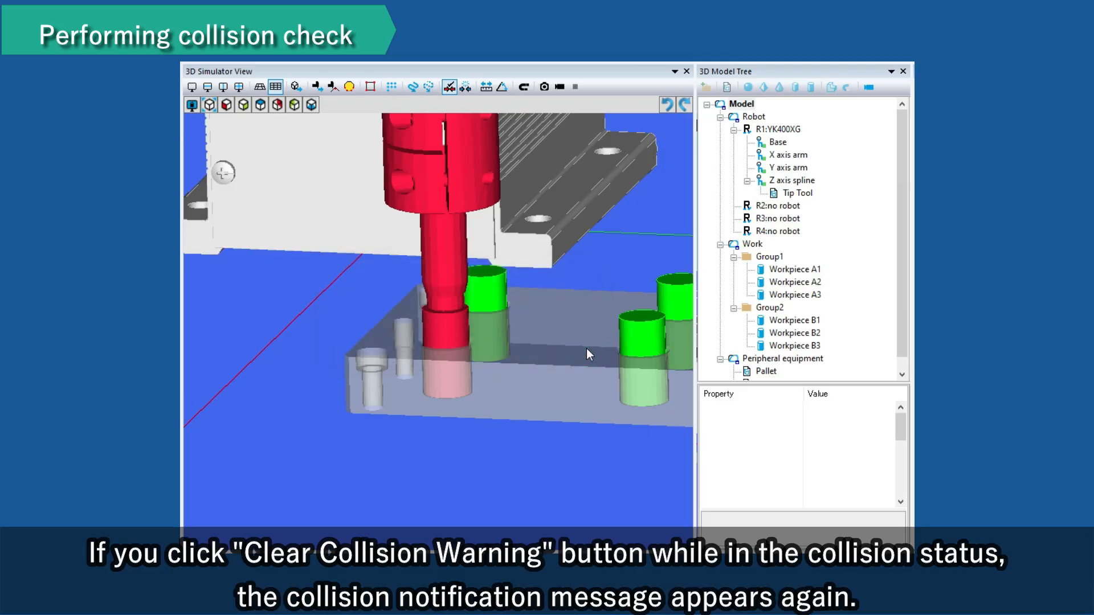
{"action": "left_click", "coordinate": [464, 92]}
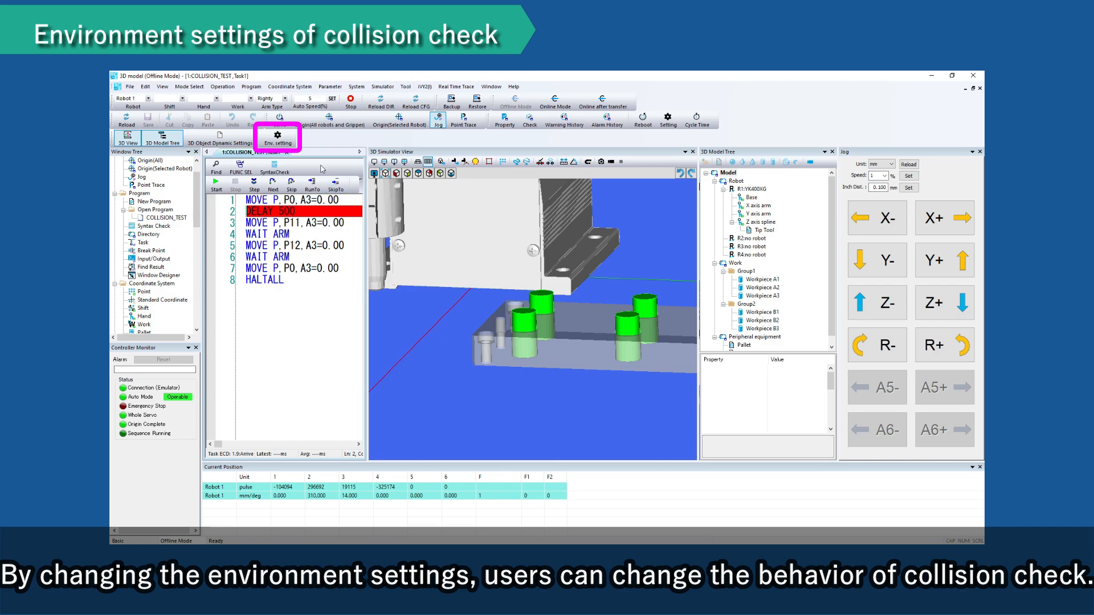
Confirm the simulator environment's collision check settings with "Stop the program when a collision is detected" checked
{"action": "left_click", "coordinate": [289, 142]}
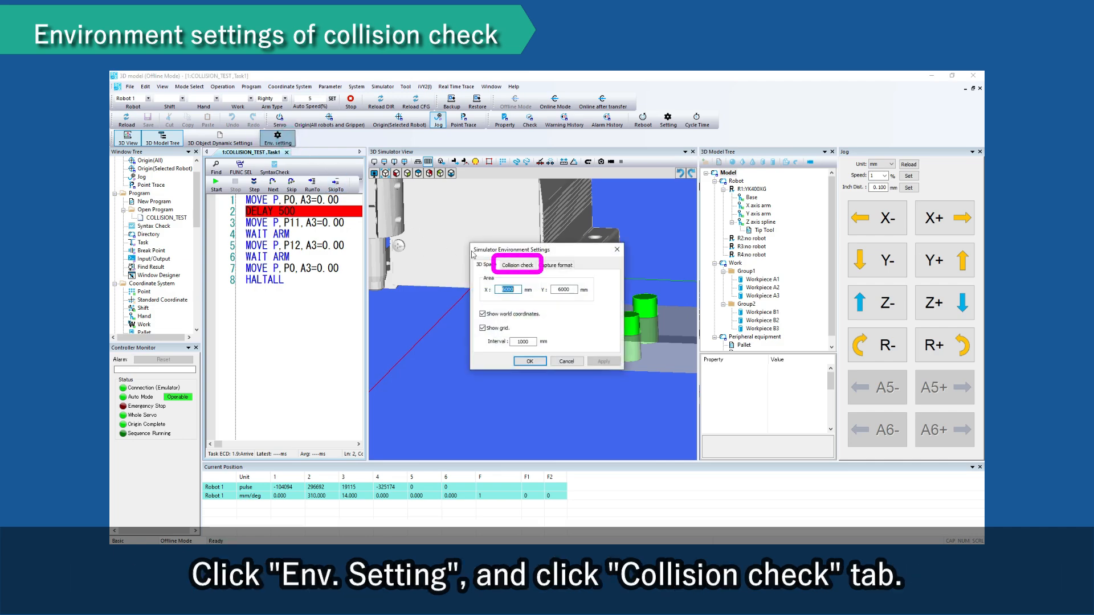
{"action": "left_click", "coordinate": [507, 264]}
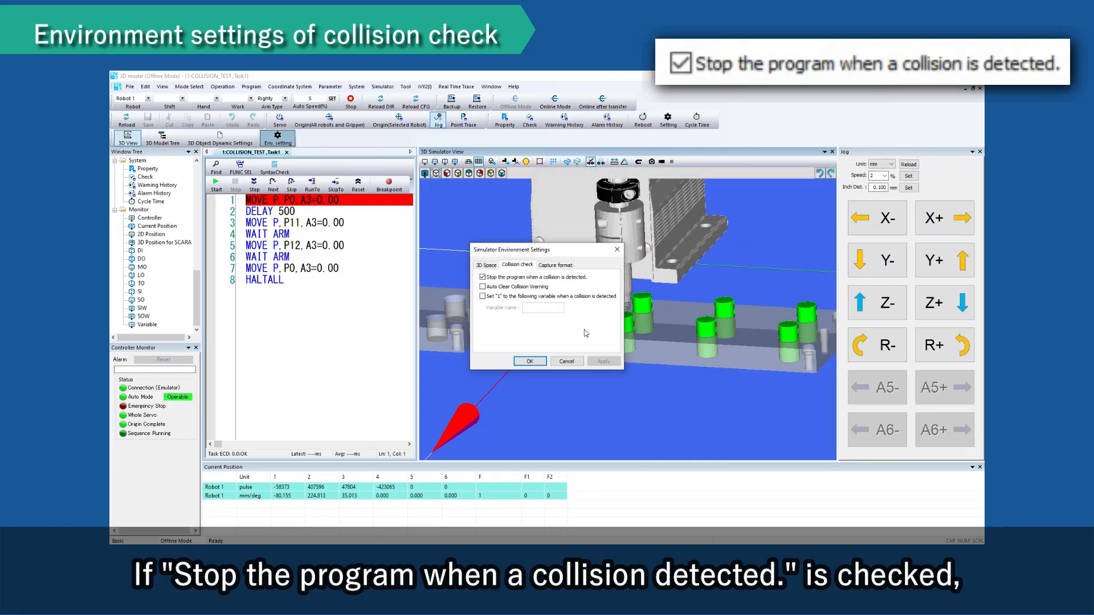
{"action": "left_click", "coordinate": [543, 362]}
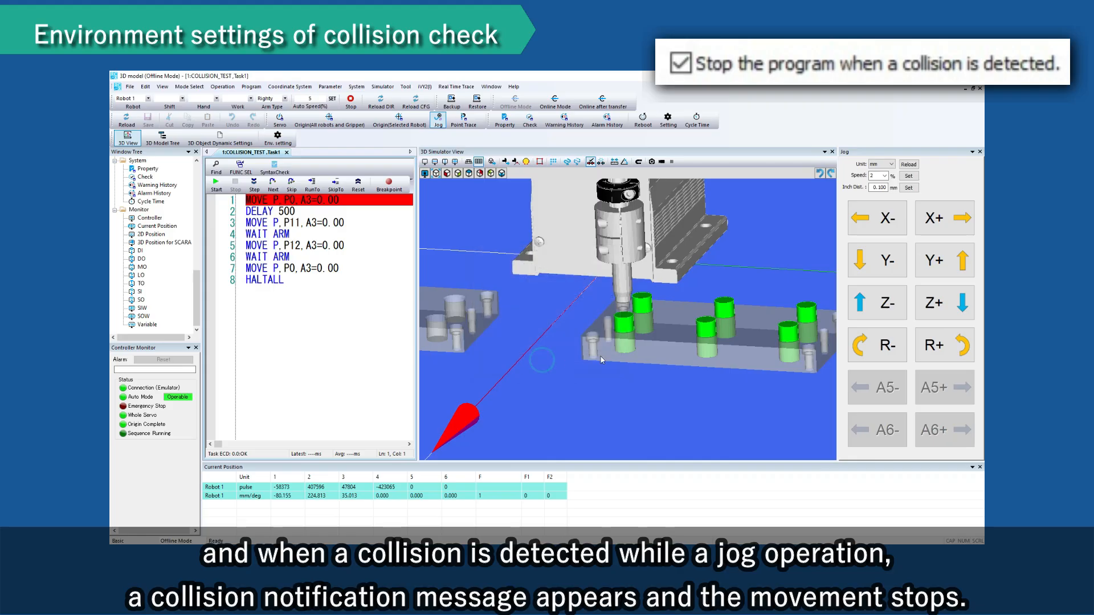
Test the stop-on-collision behaviour by jogging the robot in Z+ and running the COLLISION_TEST program, dismissing the notification
{"action": "left_click", "coordinate": [926, 305]}
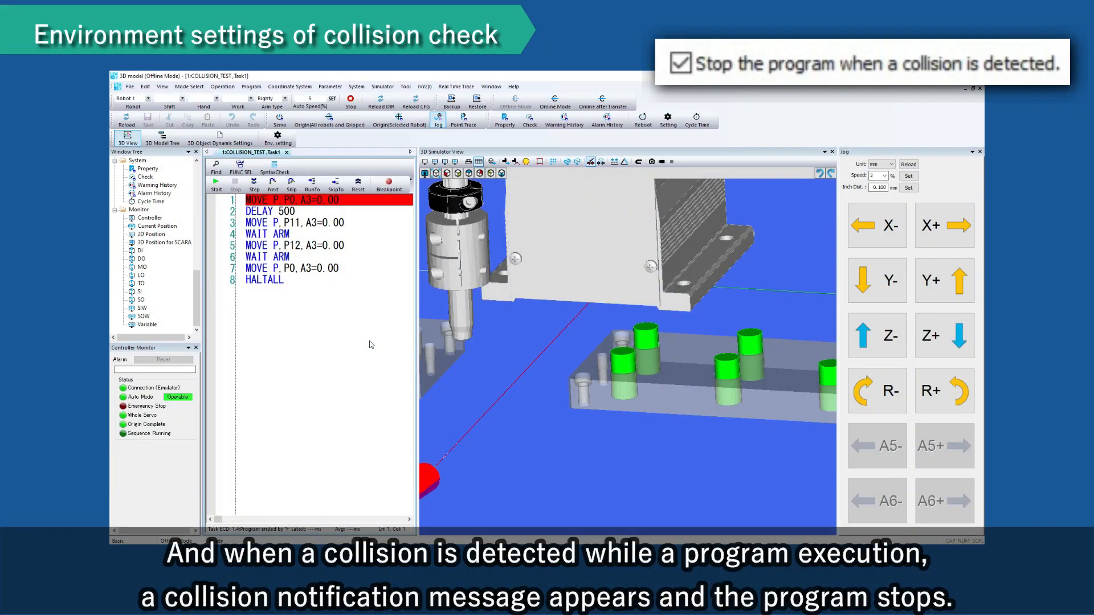
{"action": "left_click", "coordinate": [216, 183]}
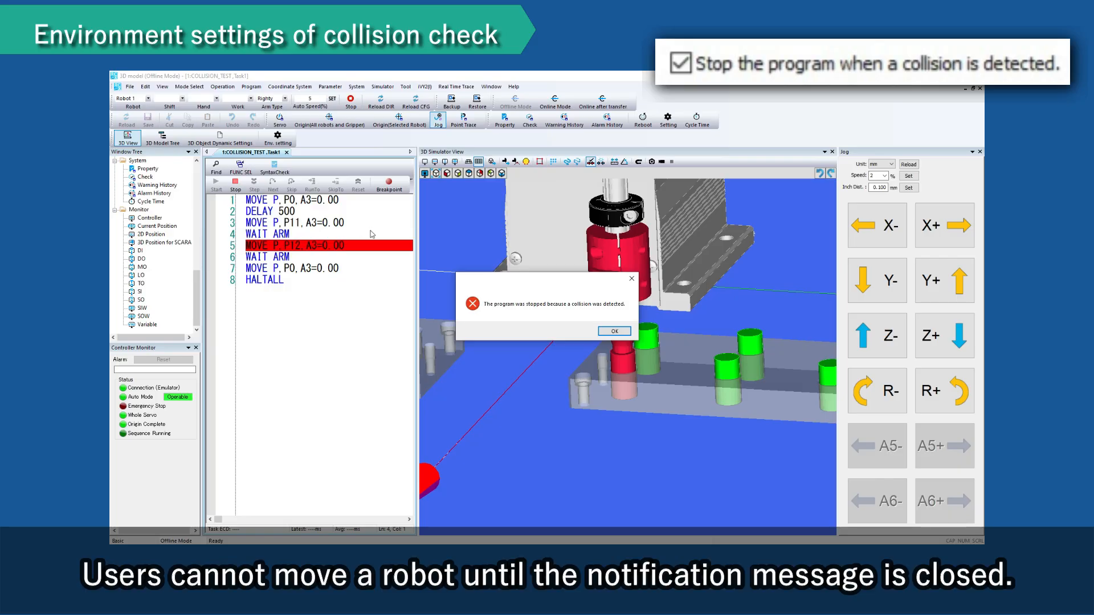
{"action": "left_click", "coordinate": [612, 331]}
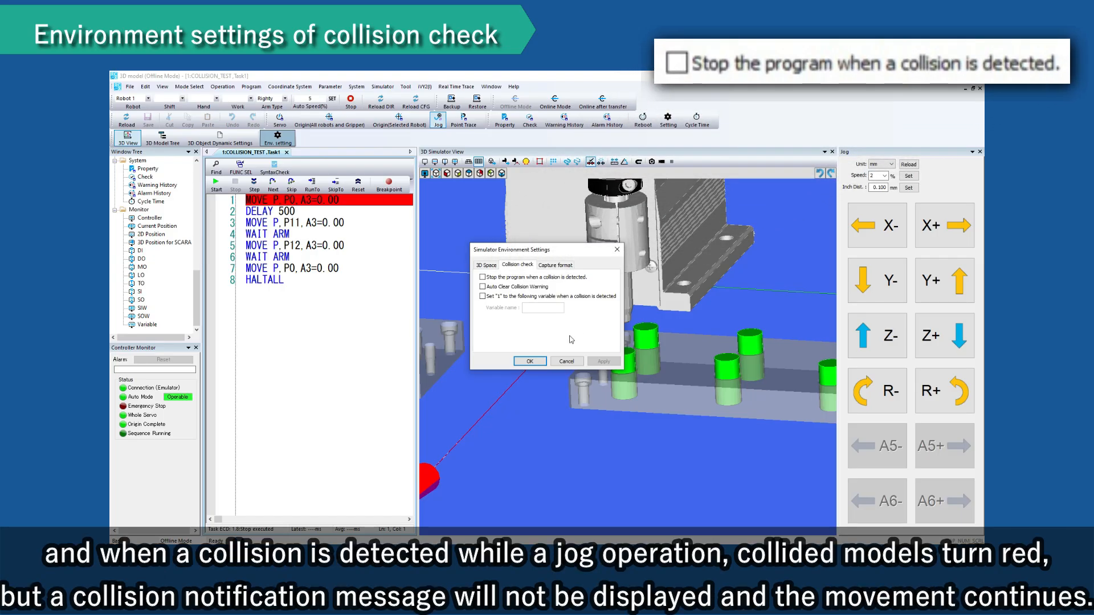
Apply "Stop the program when a collision is detected" unchecked and test it by jogging Z+ and Z- and running COLLISION_TEST
{"action": "left_click", "coordinate": [530, 361]}
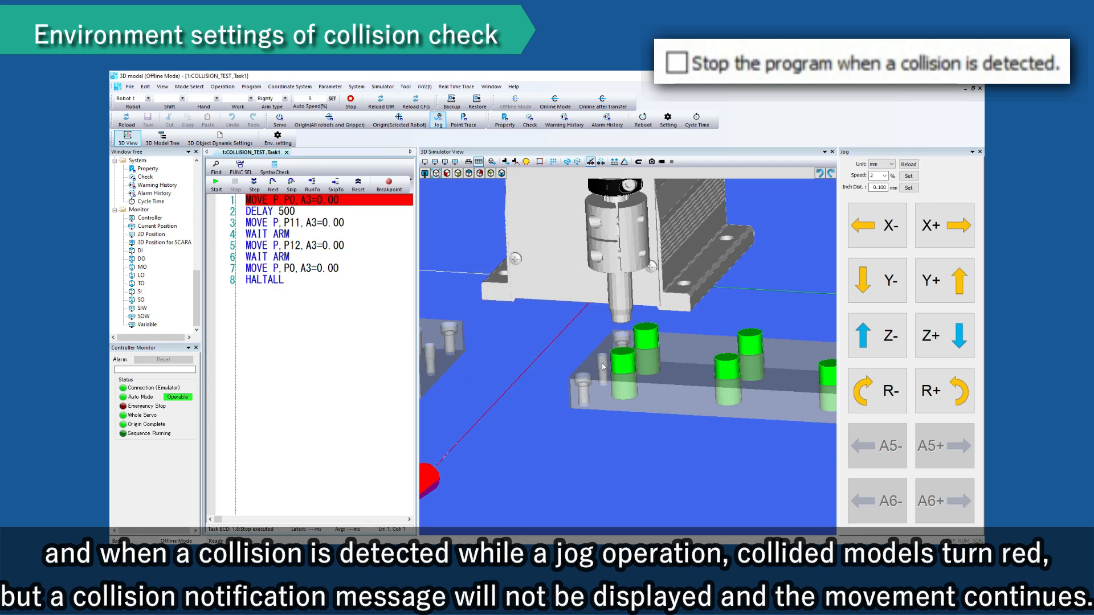
{"action": "left_click", "coordinate": [929, 353]}
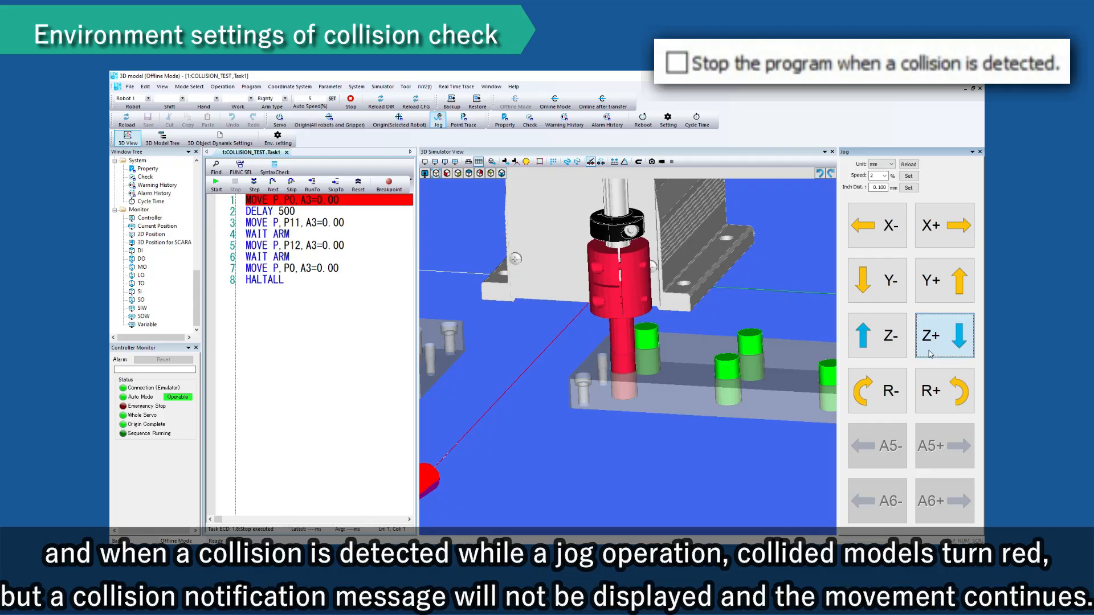
{"action": "left_click", "coordinate": [898, 354]}
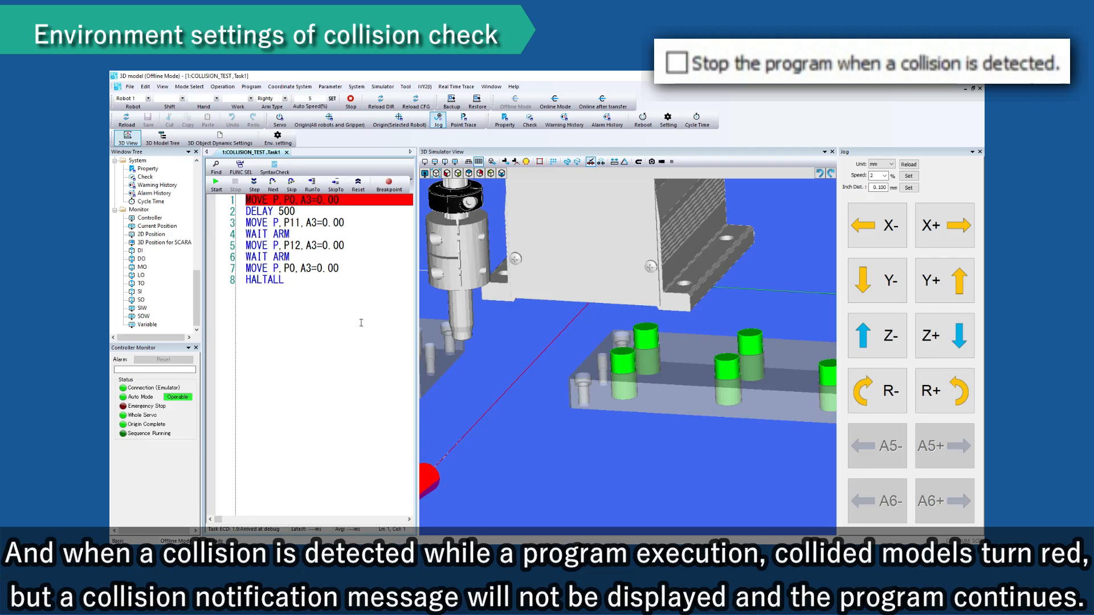
{"action": "left_click", "coordinate": [216, 191]}
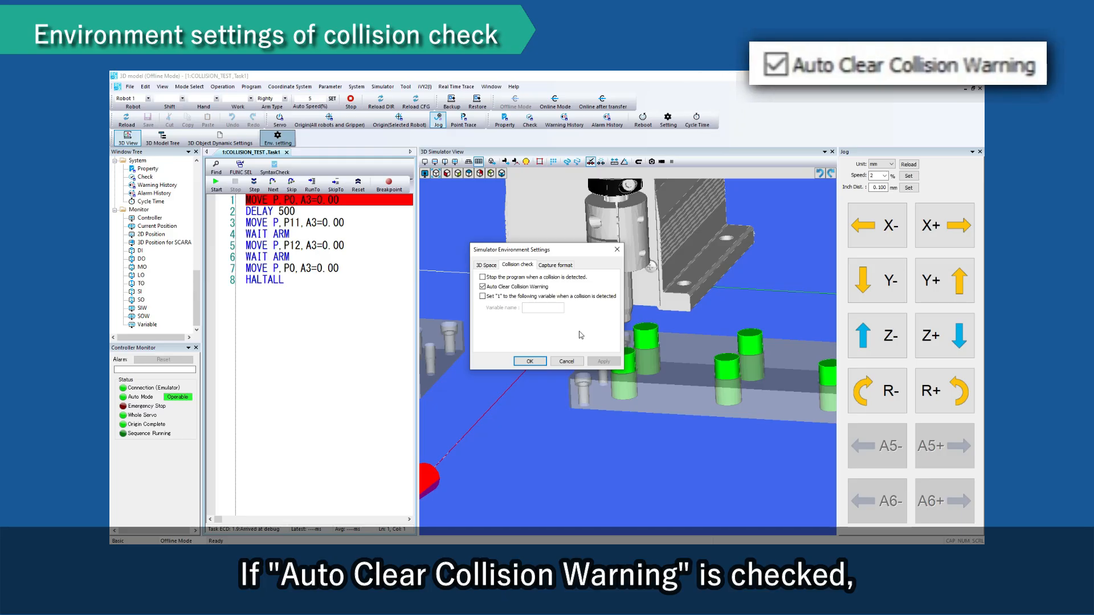
Confirm the collision check settings with "Auto Clear Collision Warning" checked
{"action": "left_click", "coordinate": [530, 362]}
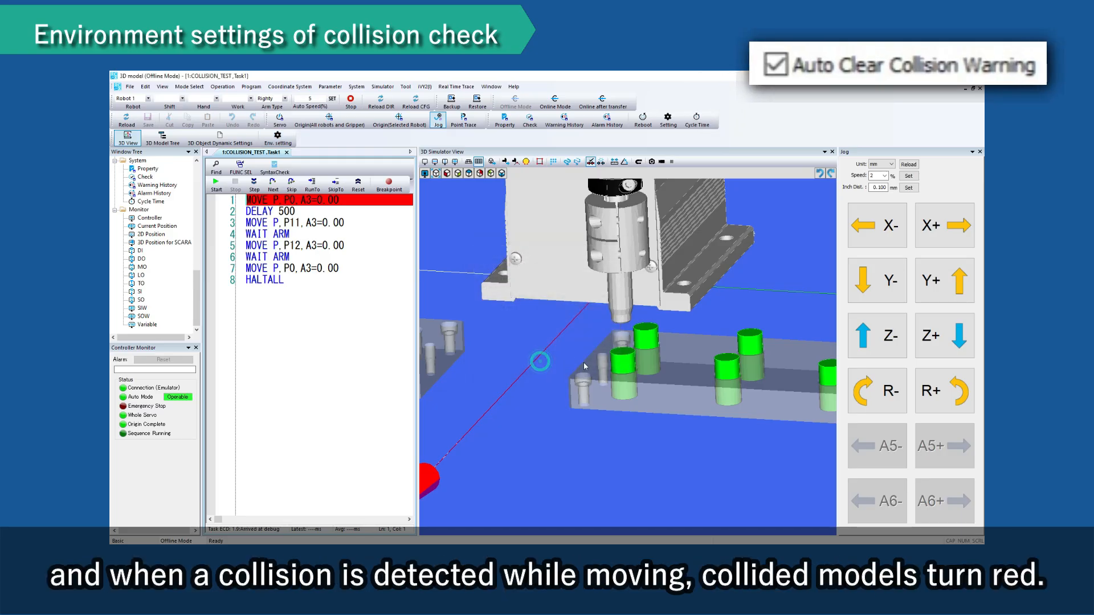
Test the automatic clearing of the collision warning by jogging the robot in Z+ into the green pin and back in Z-
{"action": "left_click", "coordinate": [923, 355]}
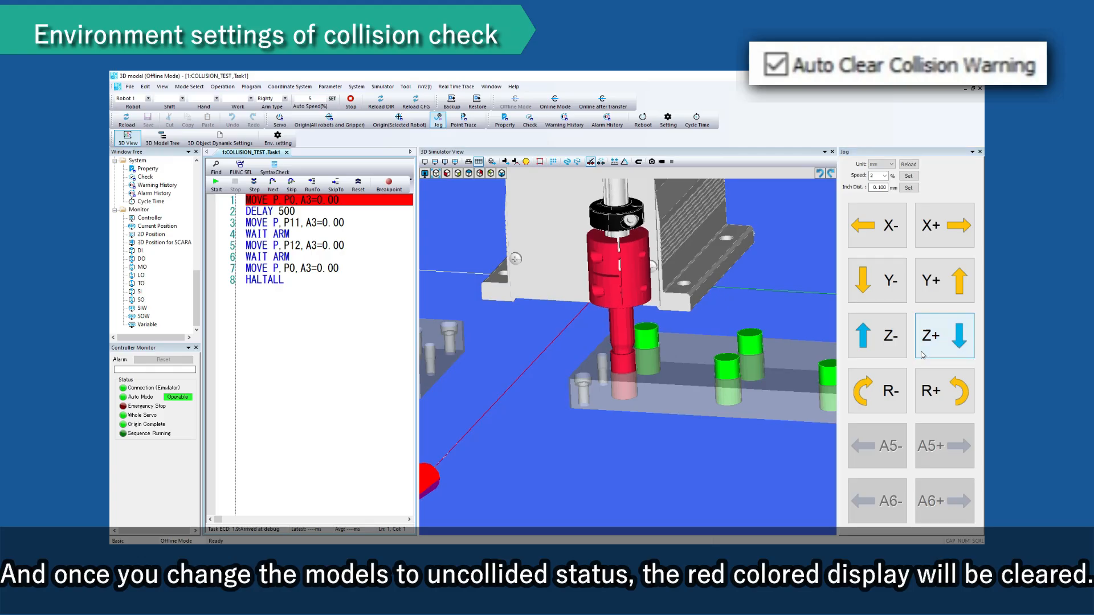
{"action": "left_click", "coordinate": [894, 352]}
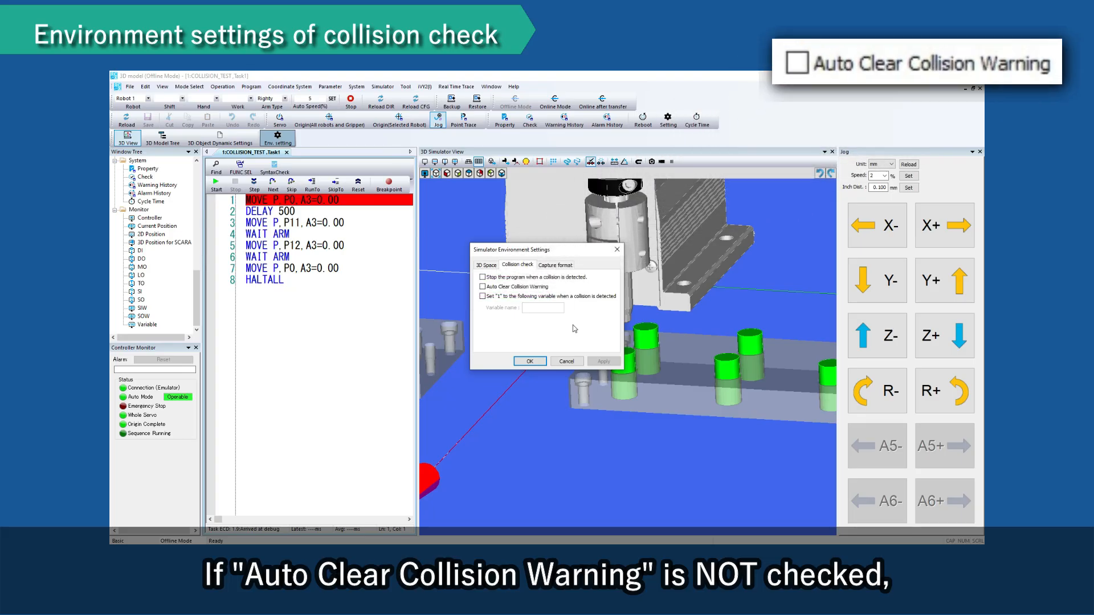
Apply "Auto Clear Collision Warning" unchecked and test it by jogging the robot in Z+ into the pin and back in Z-
{"action": "left_click", "coordinate": [536, 360]}
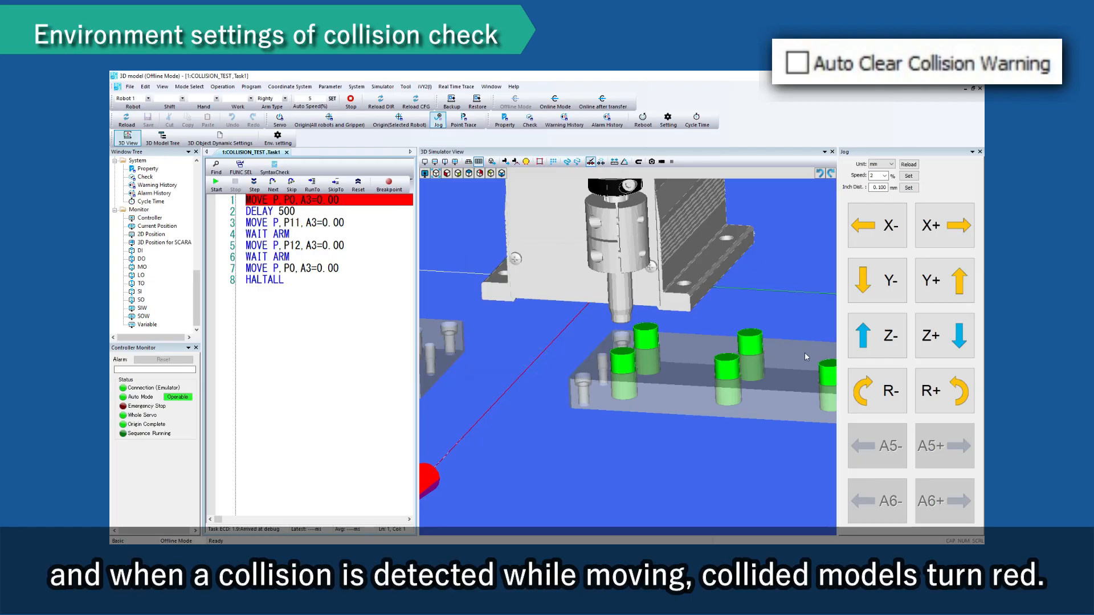
{"action": "left_click", "coordinate": [926, 350]}
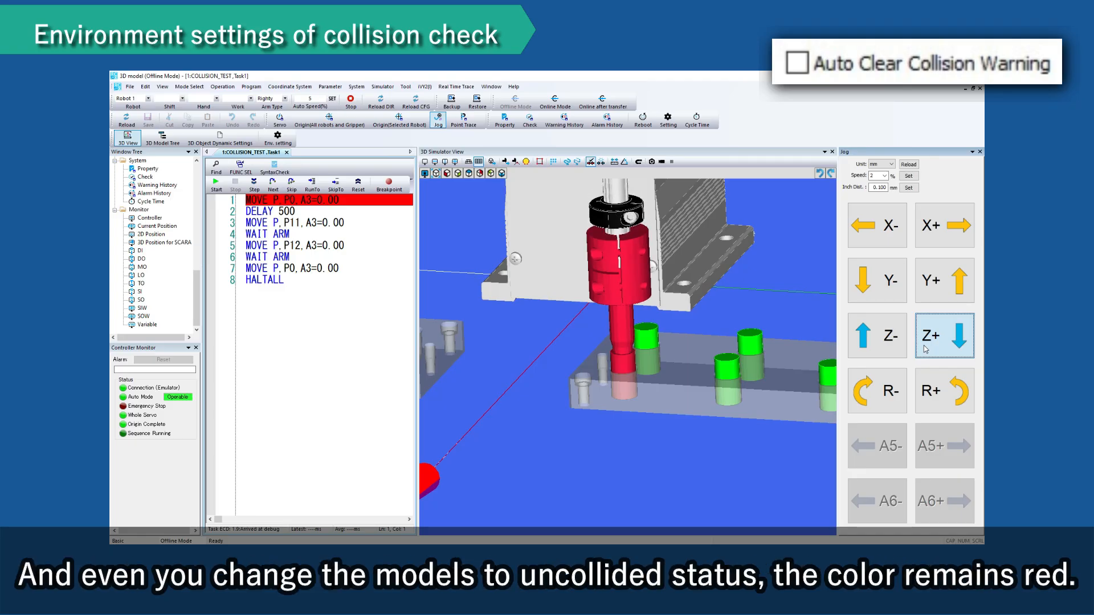
{"action": "left_click", "coordinate": [891, 350]}
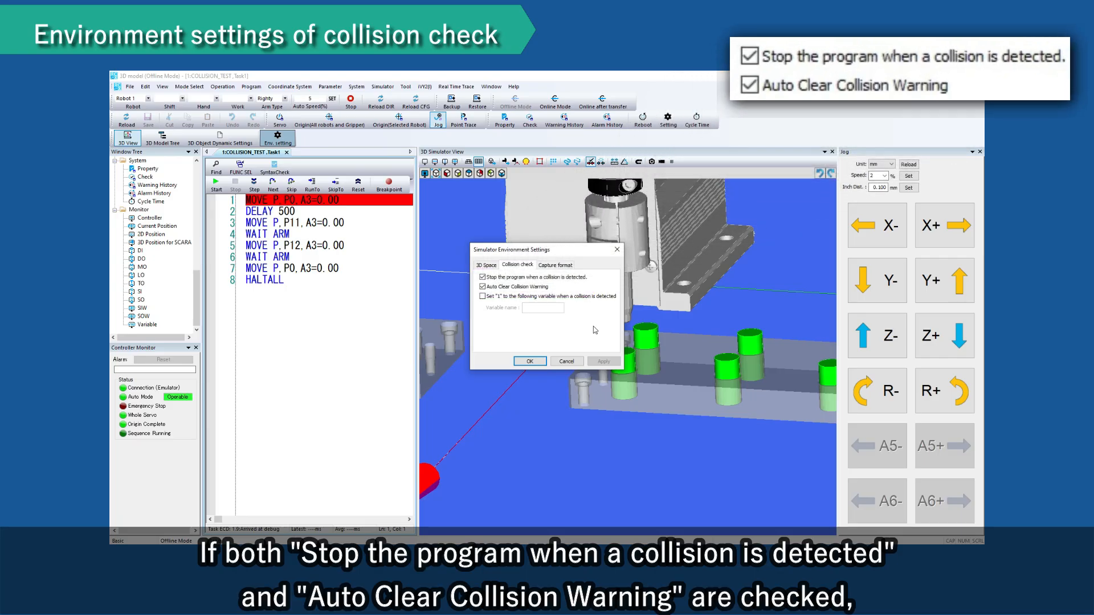
Apply both program stop and auto clear checked, and test them by jogging Z+, dismissing the collision notification and jogging Z-
{"action": "left_click", "coordinate": [530, 362]}
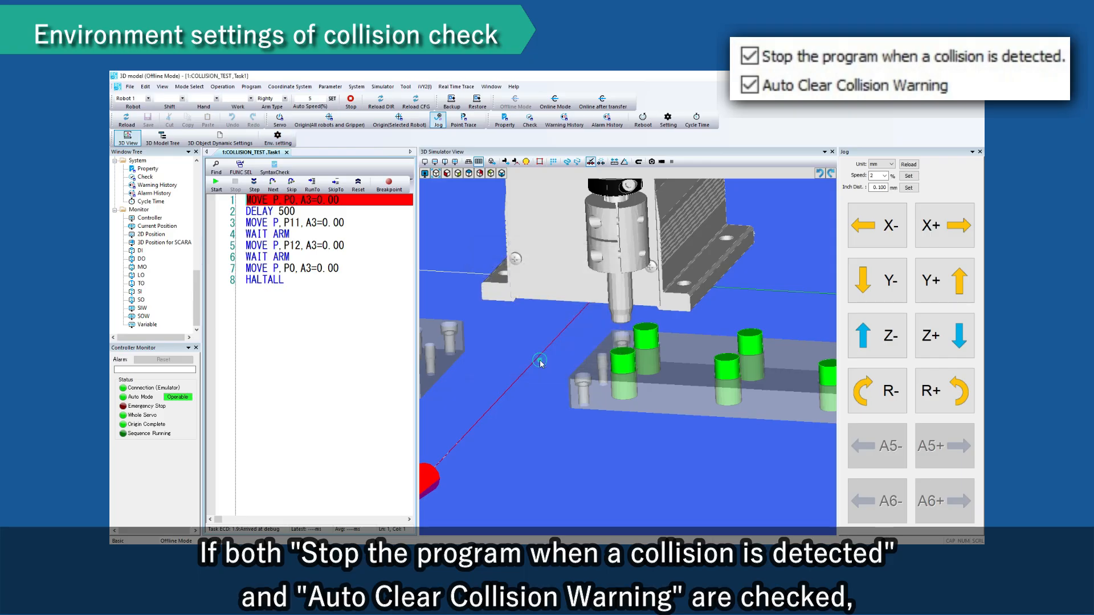
{"action": "left_click", "coordinate": [924, 346]}
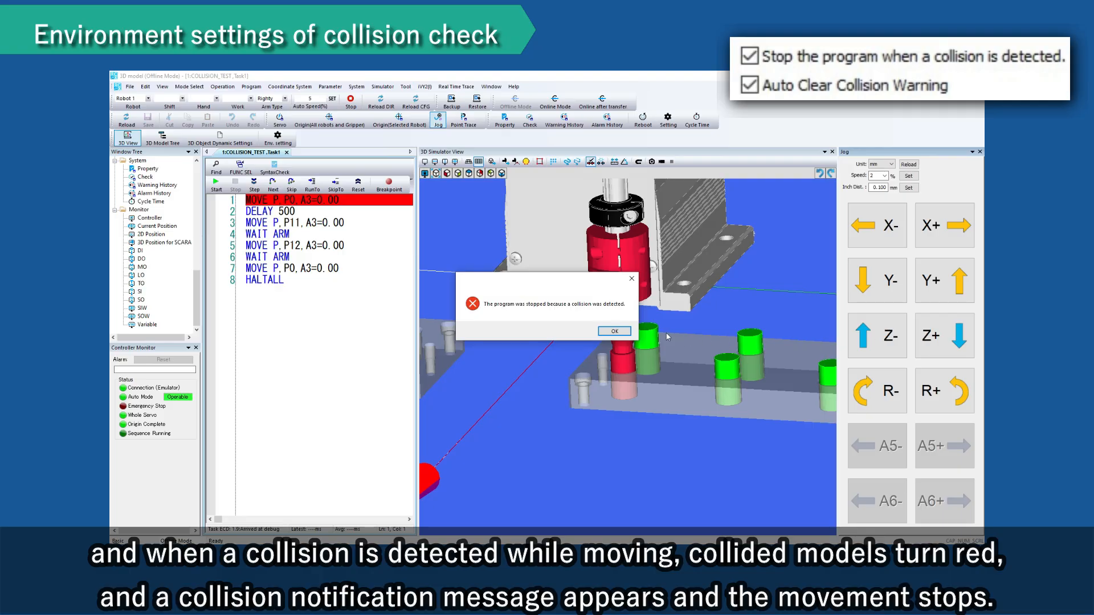
{"action": "left_click", "coordinate": [614, 331]}
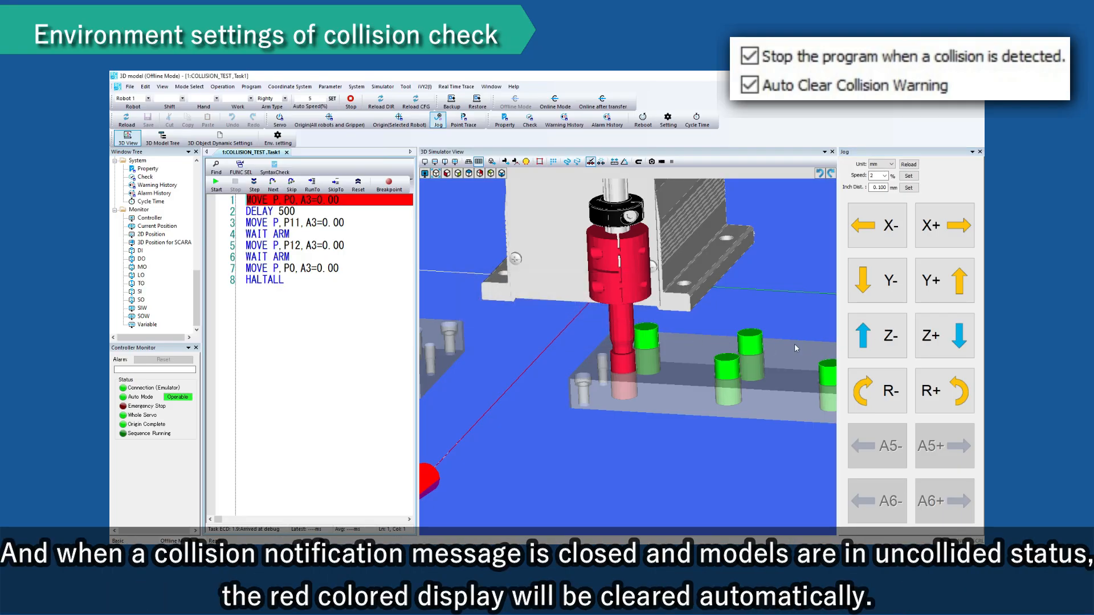
{"action": "left_click", "coordinate": [874, 347]}
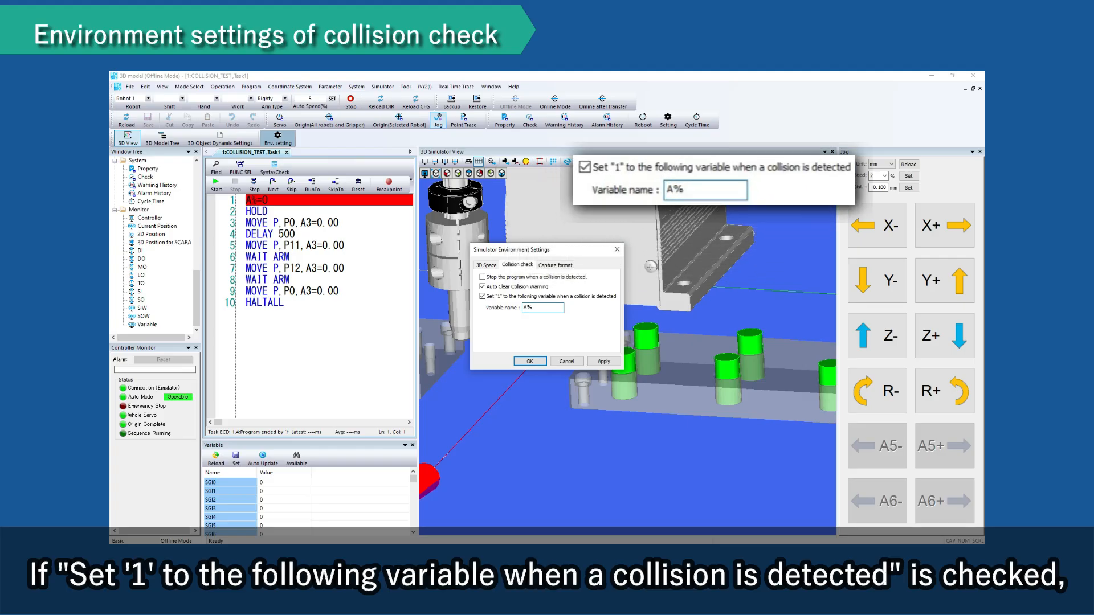
Apply the collision setting that writes "1" to variable A% and start the COLLISION_TEST program
{"action": "left_click", "coordinate": [529, 362]}
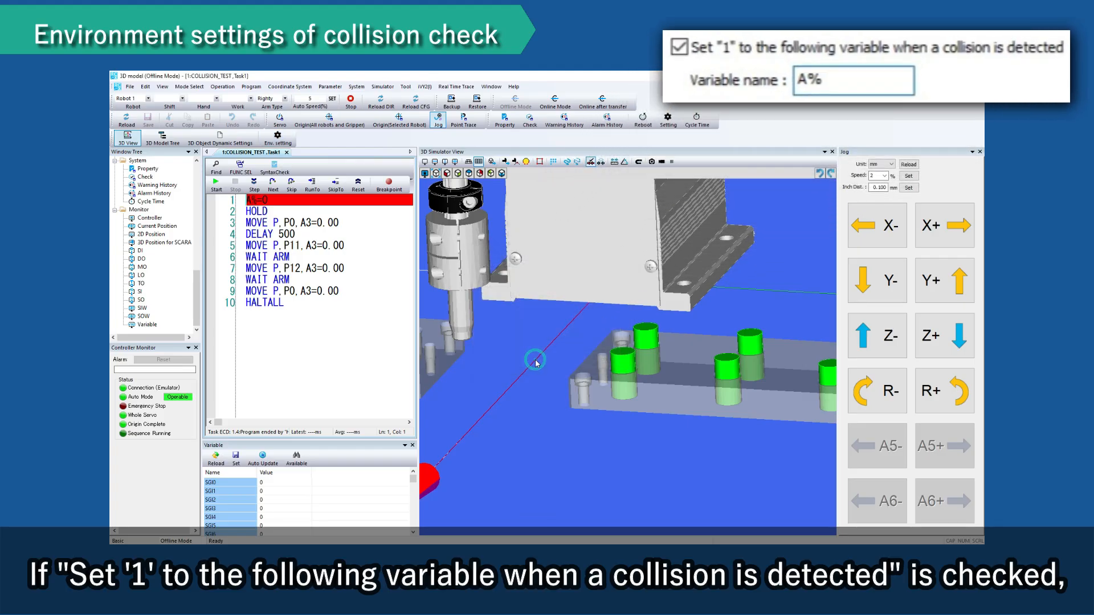
{"action": "left_click", "coordinate": [215, 186]}
Show variable A% in the variable monitor with auto update on, and resume the held COLLISION_TEST program
{"action": "left_click", "coordinate": [297, 456]}
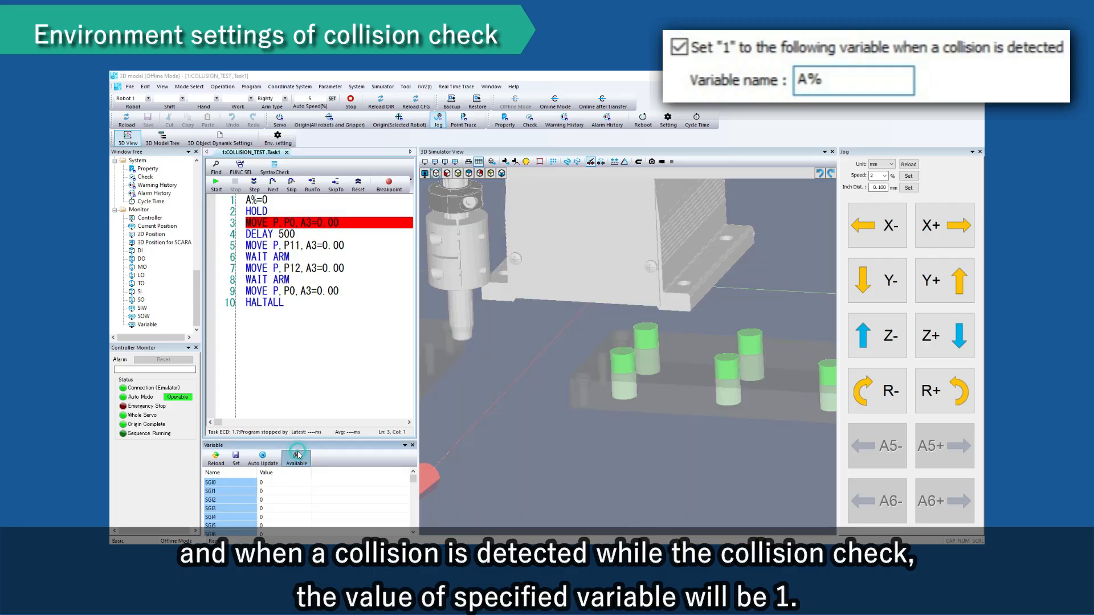
{"action": "left_click", "coordinate": [506, 256]}
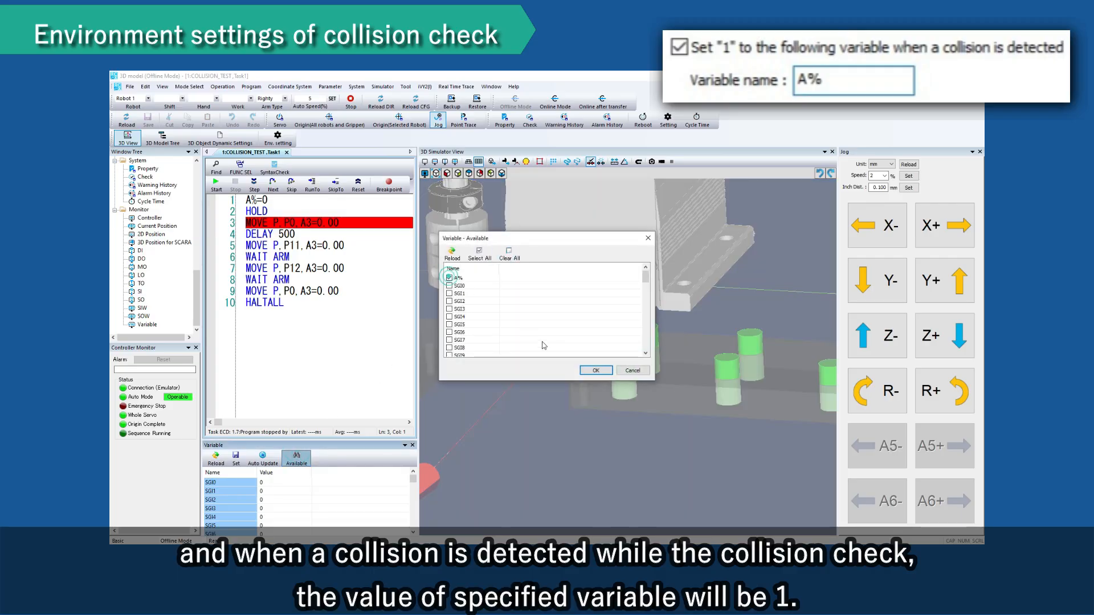
{"action": "left_click", "coordinate": [592, 371]}
{"action": "left_click", "coordinate": [263, 456]}
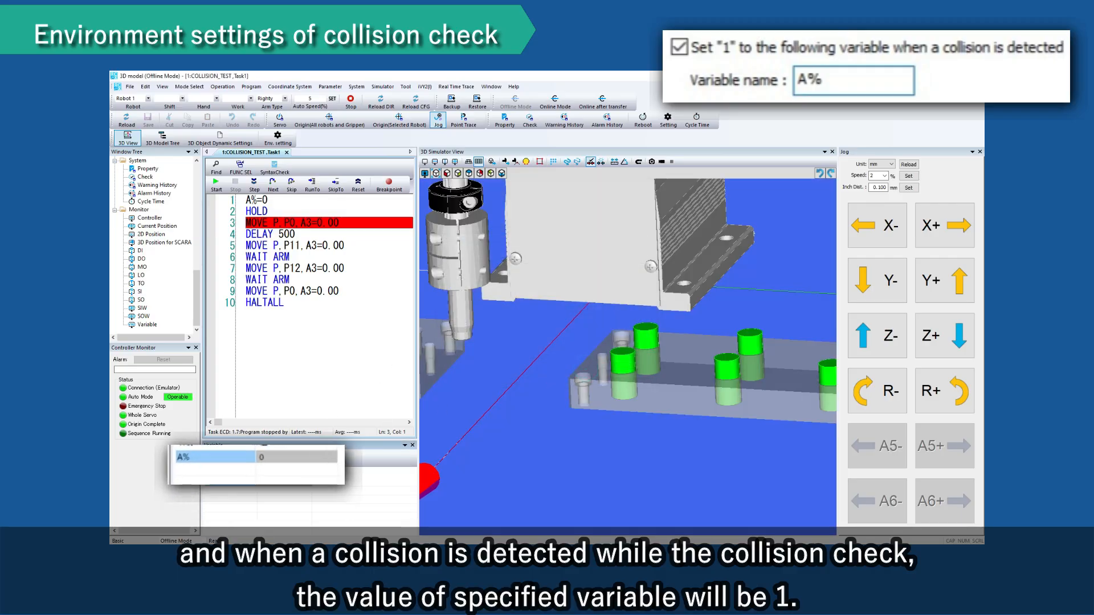
{"action": "left_click", "coordinate": [216, 188]}
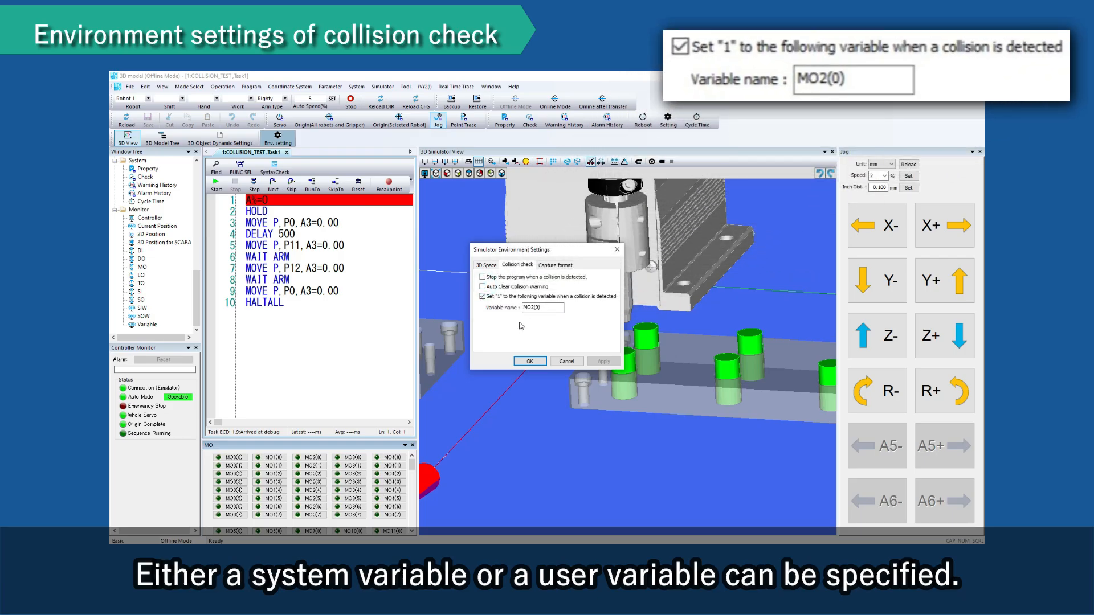
Apply MO2(0) as the collision variable, test it by jogging Z+ and Z-, and clear the collision warning
{"action": "left_click", "coordinate": [538, 360]}
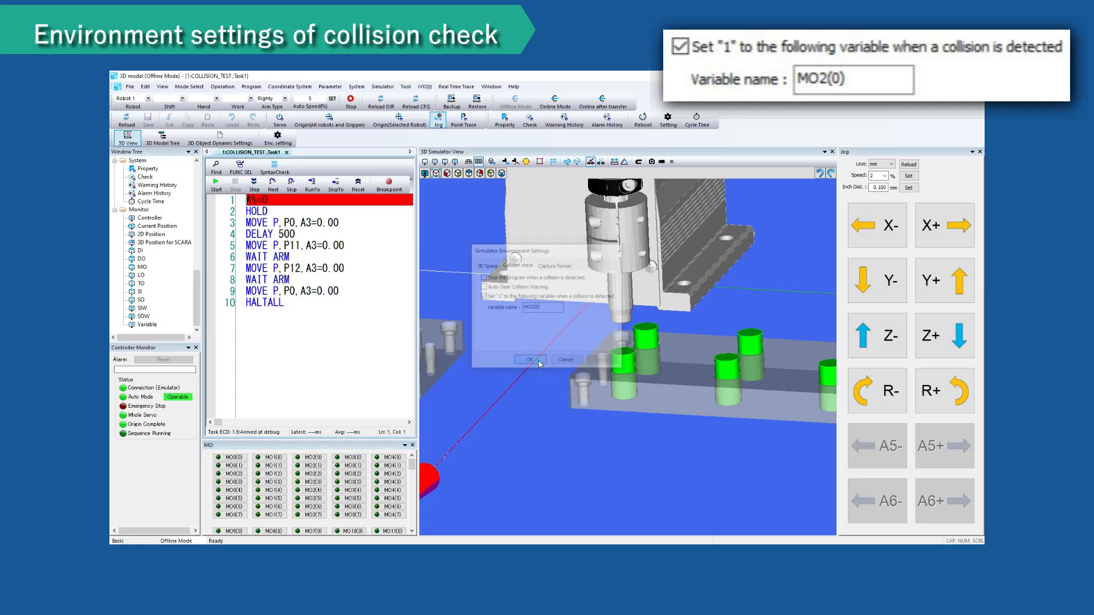
{"action": "left_click", "coordinate": [924, 352]}
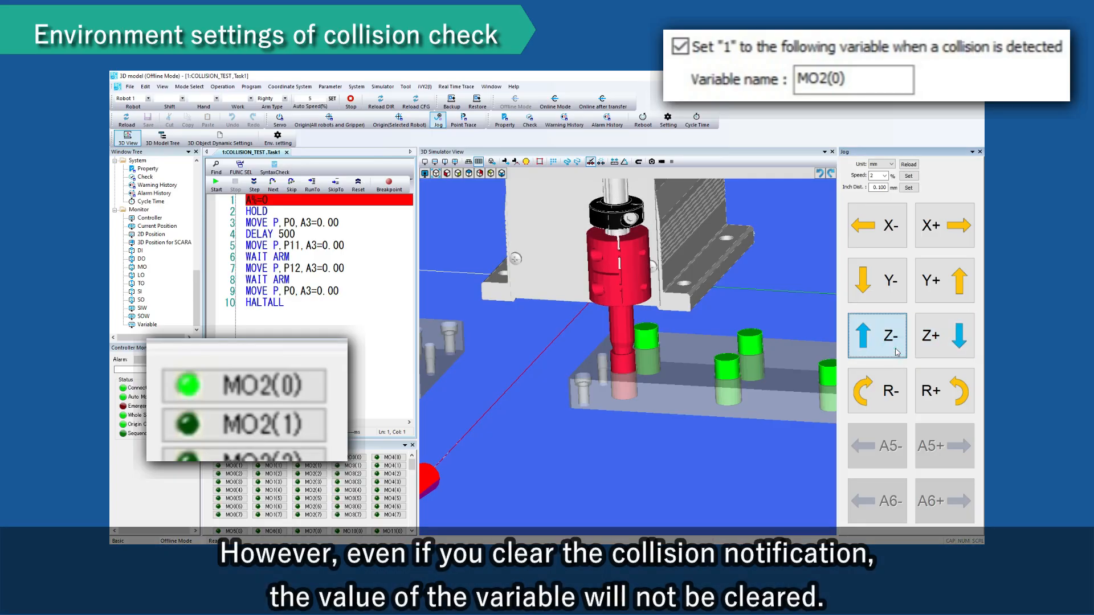
{"action": "left_click", "coordinate": [897, 352]}
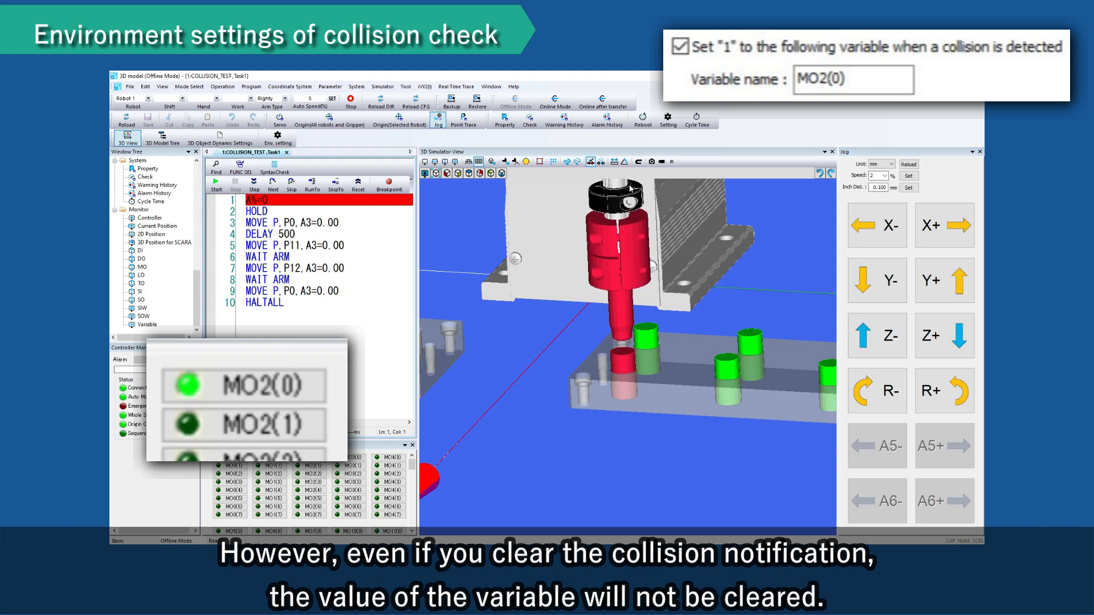
{"action": "left_click", "coordinate": [600, 162]}
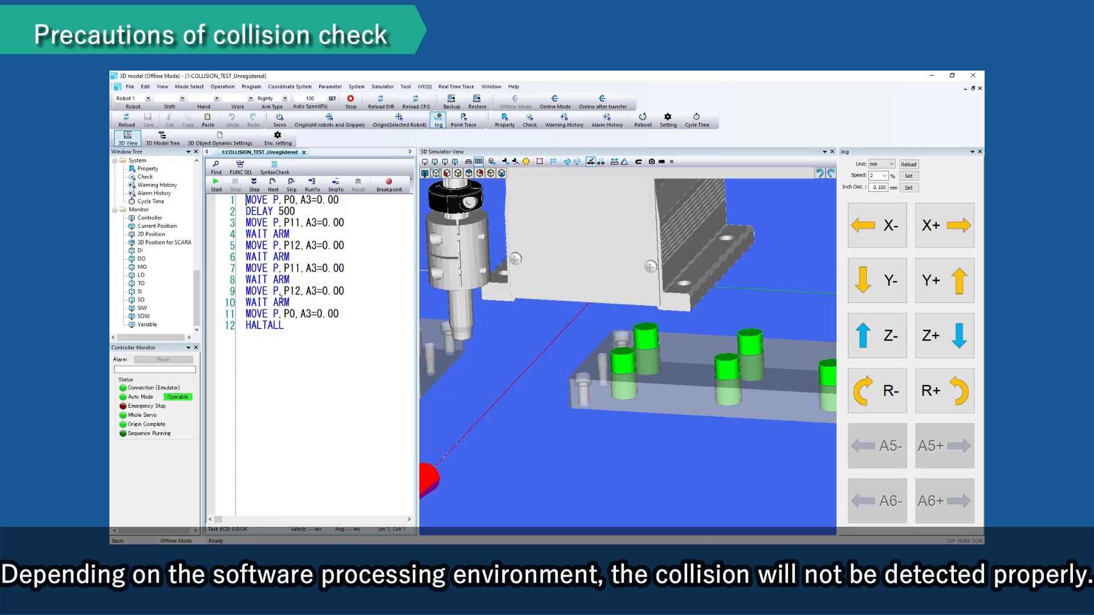
Run the 12-line COLLISION_TEST program at 100% auto speed, dismiss the collision notification and clear the warning
{"action": "left_click", "coordinate": [216, 185]}
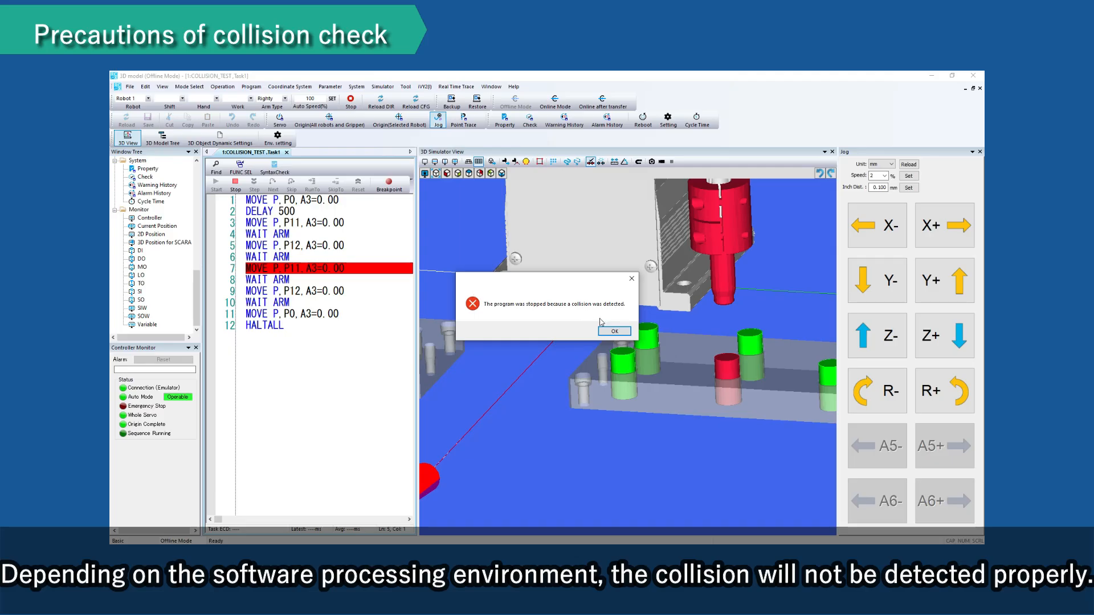
{"action": "left_click", "coordinate": [614, 332]}
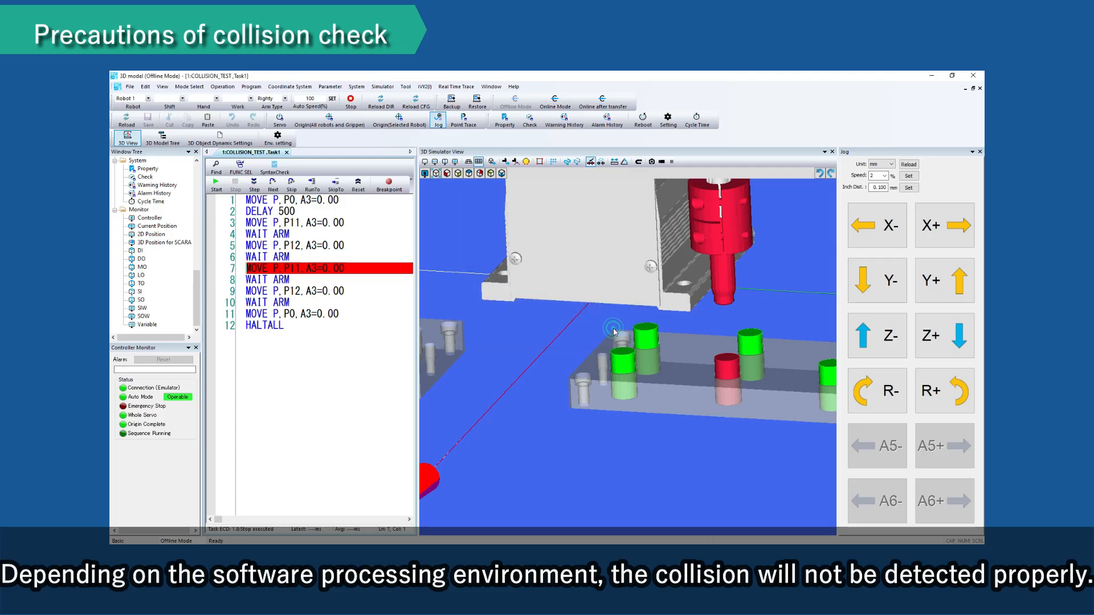
{"action": "left_click", "coordinate": [603, 165]}
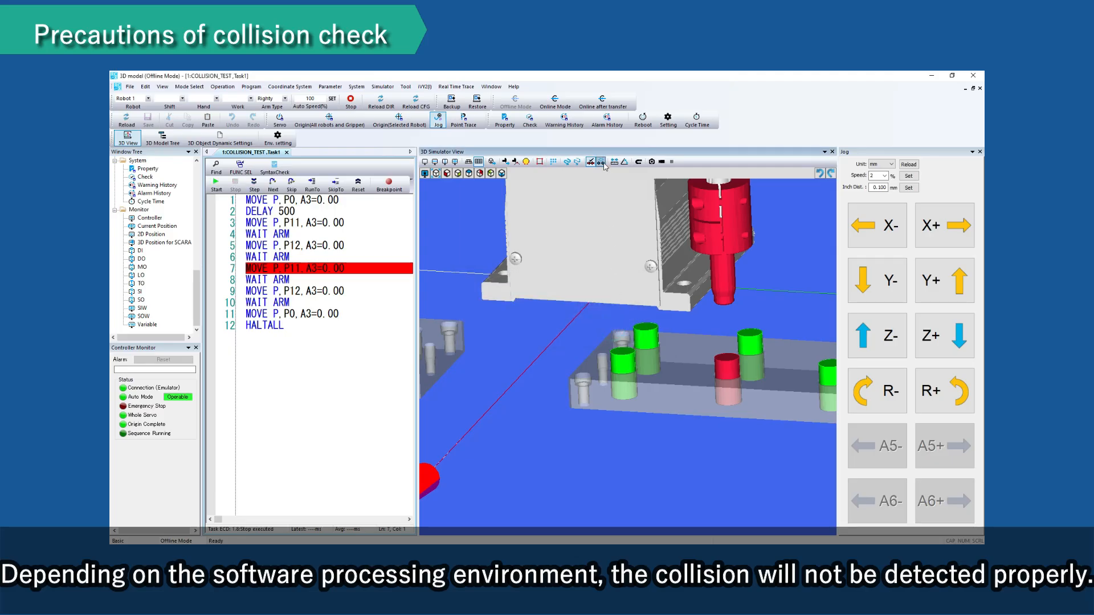
Set the auto speed to 5%, reset the COLLISION_TEST program and run it again from the first line
{"action": "double_click", "coordinate": [310, 98]}
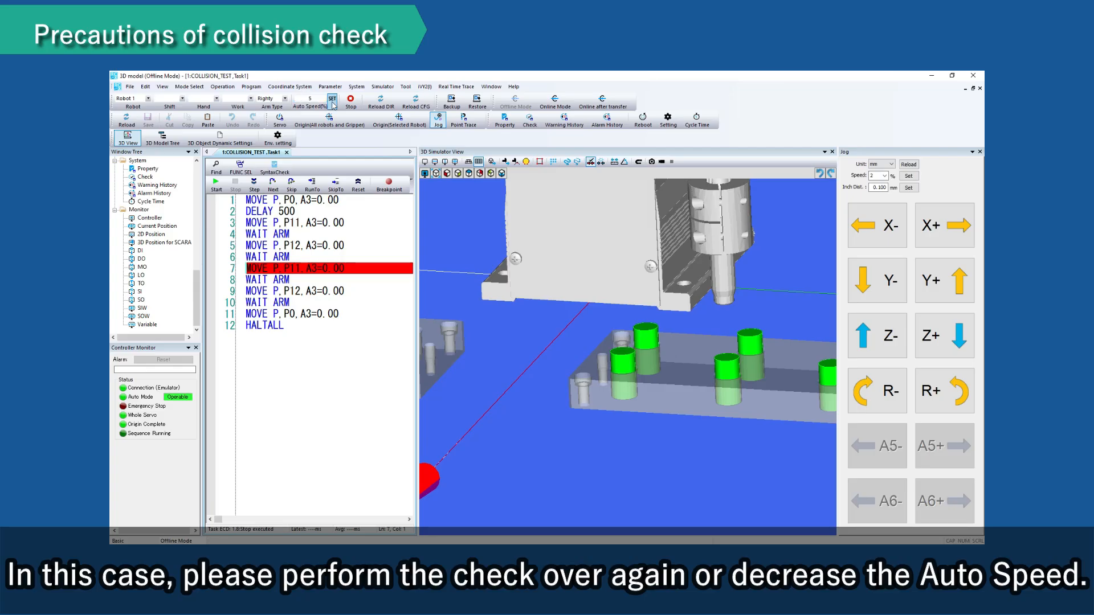
{"action": "left_click", "coordinate": [358, 185]}
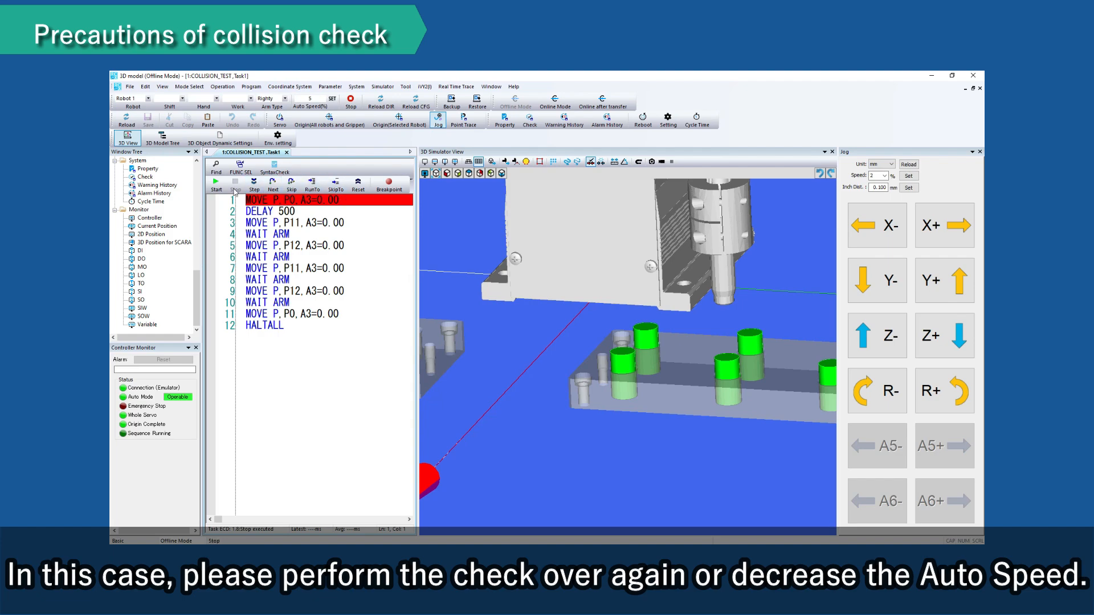
{"action": "left_click", "coordinate": [218, 189]}
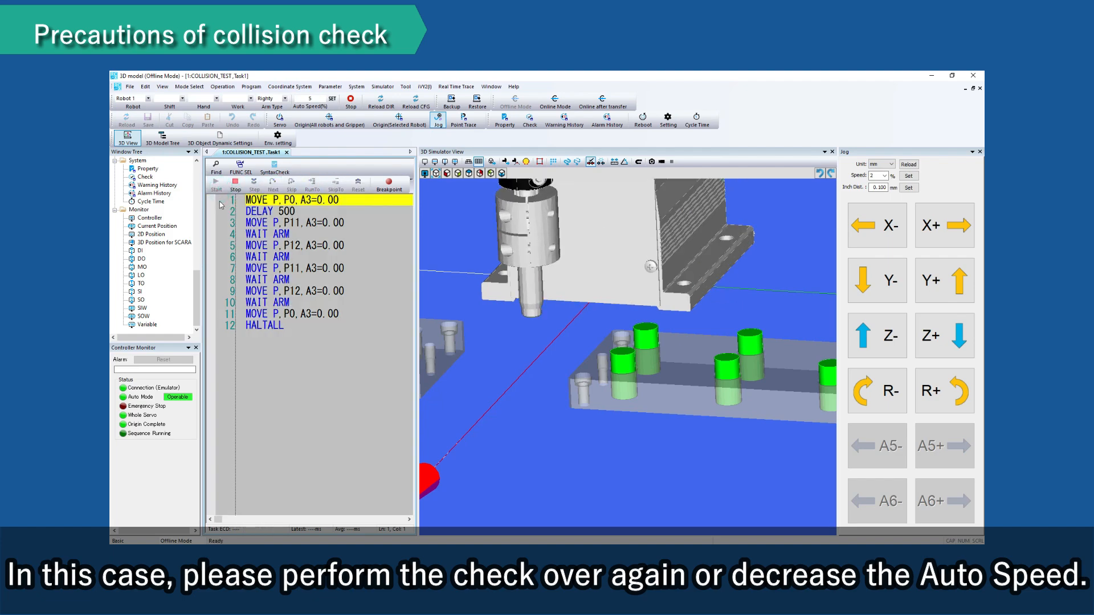